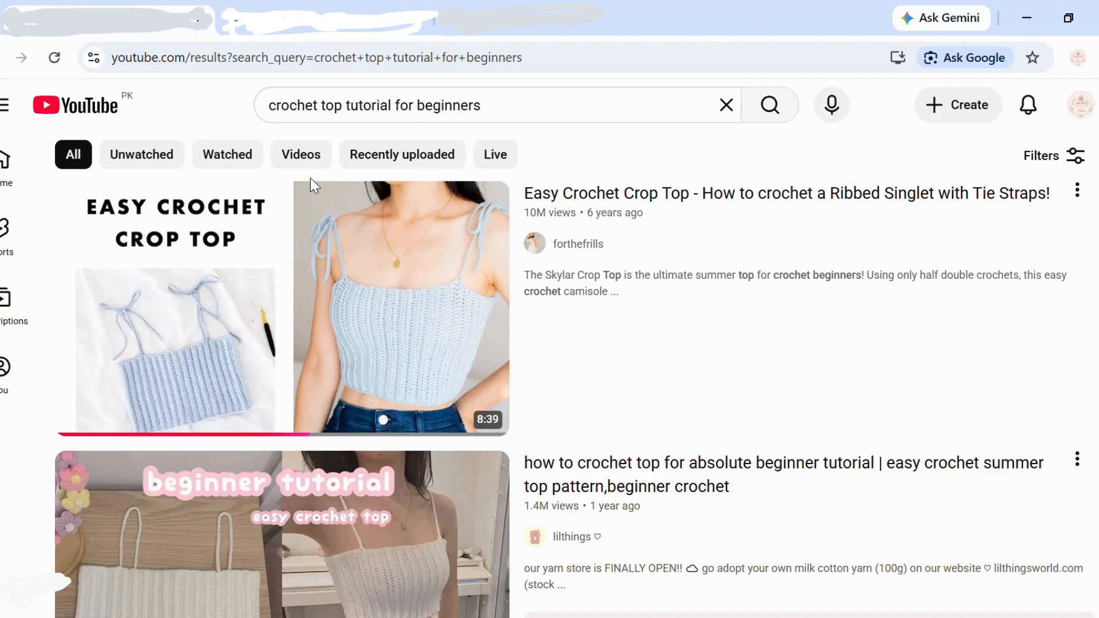
Browse the crochet top tutorial results and open the video "Easy Crochet Crop Top - How to crochet a Ribbed Singlet with Tie Straps!"
scroll(468, 269, down, 10)
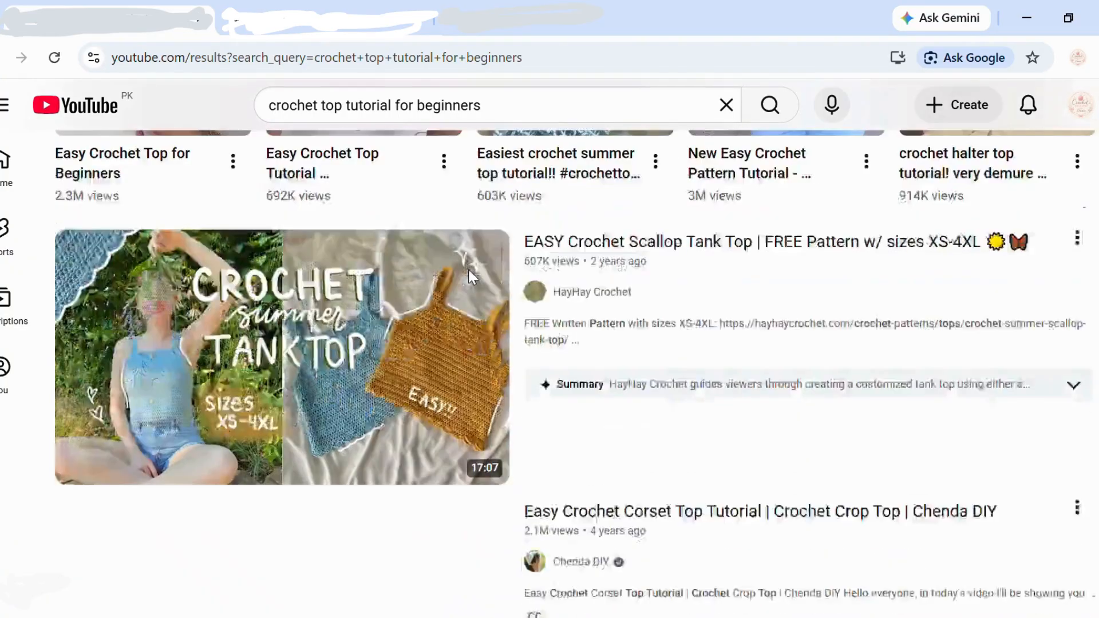
scroll(469, 269, up, 4)
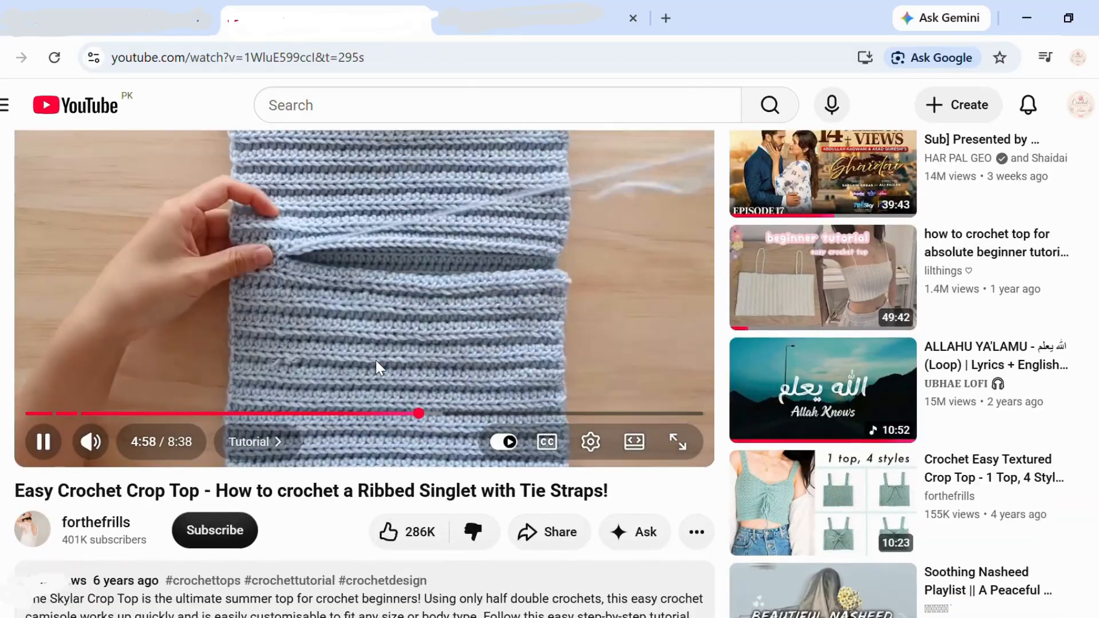
Expand the crop top video's full description and show its transcript
scroll(376, 359, down, 6)
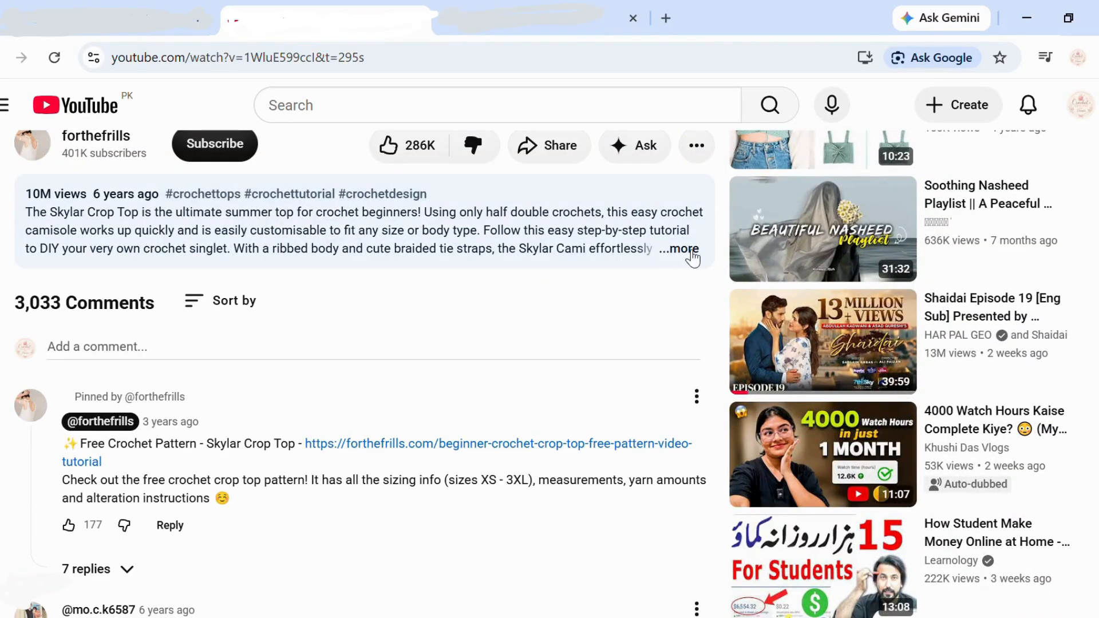
click(689, 250)
scroll(367, 418, down, 8)
scroll(329, 434, down, 10)
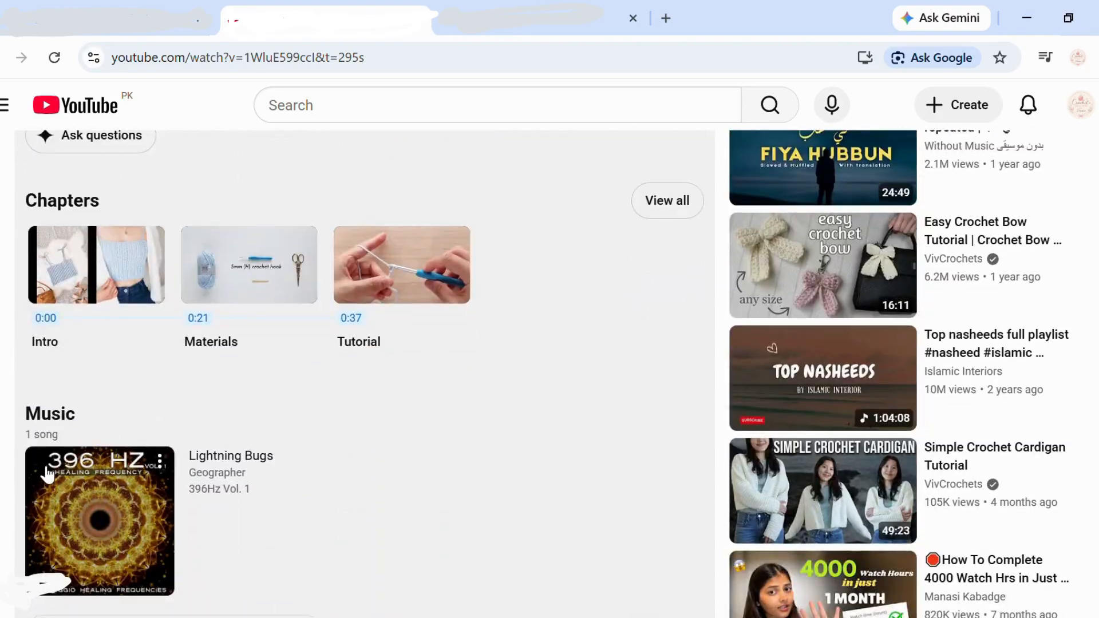
scroll(52, 481, down, 5)
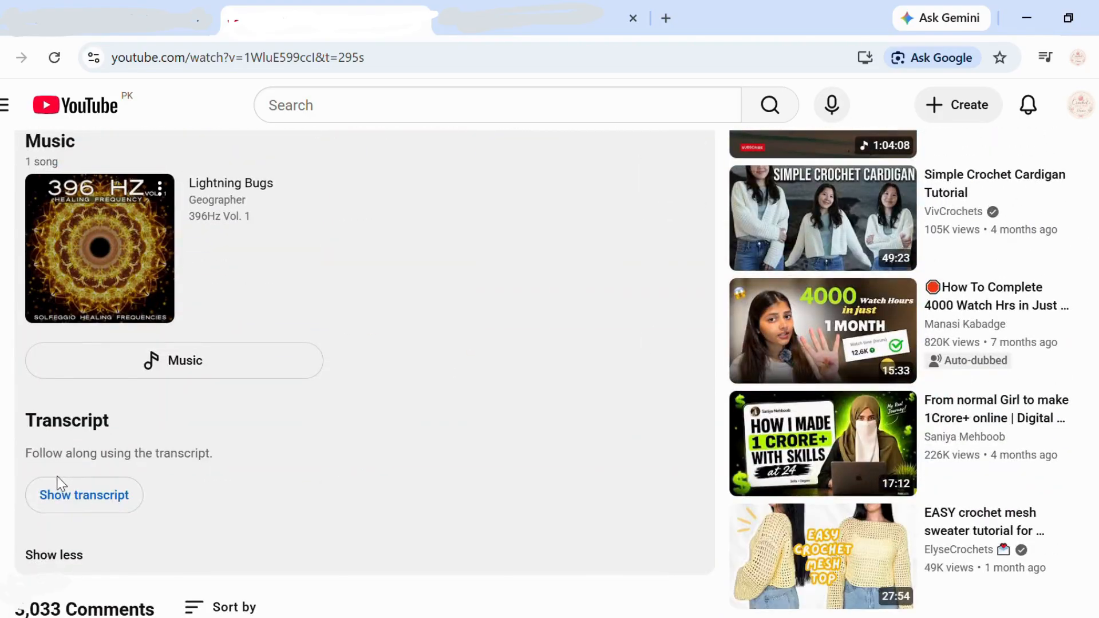
click(63, 511)
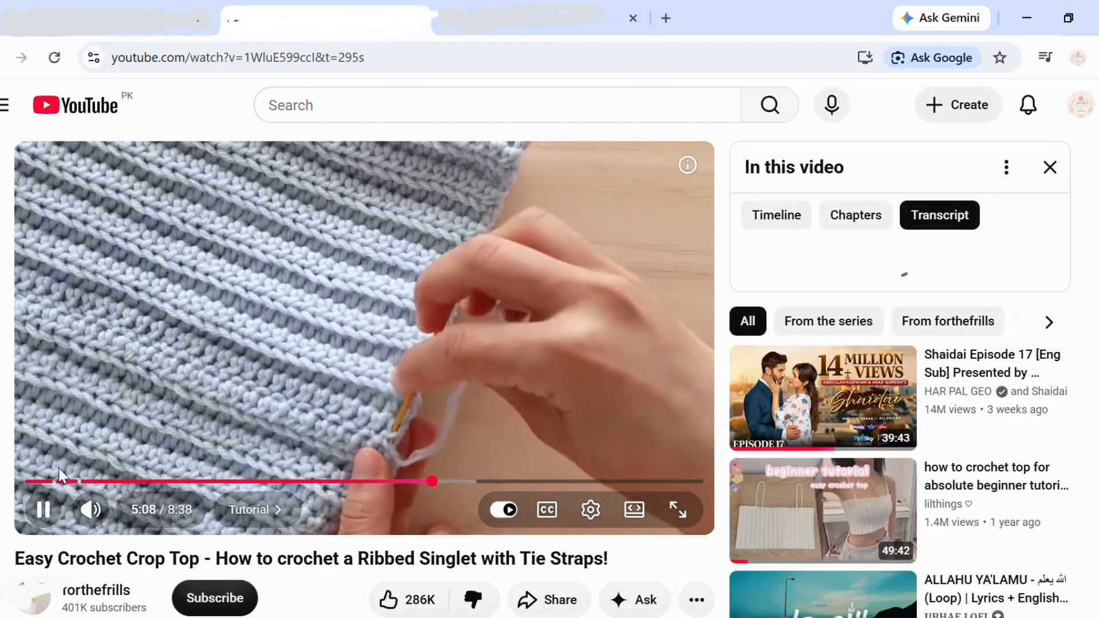
Pause the crop top video and hide the timestamps in its transcript
scroll(343, 343, down, 3)
click(617, 373)
scroll(617, 373, up, 2)
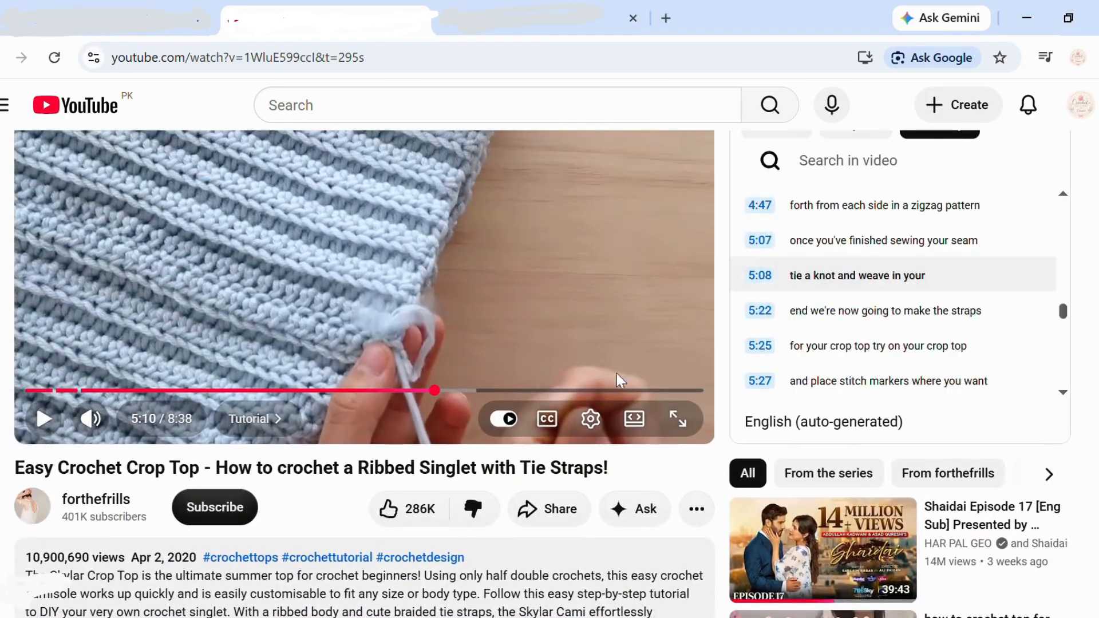
scroll(830, 349, up, 3)
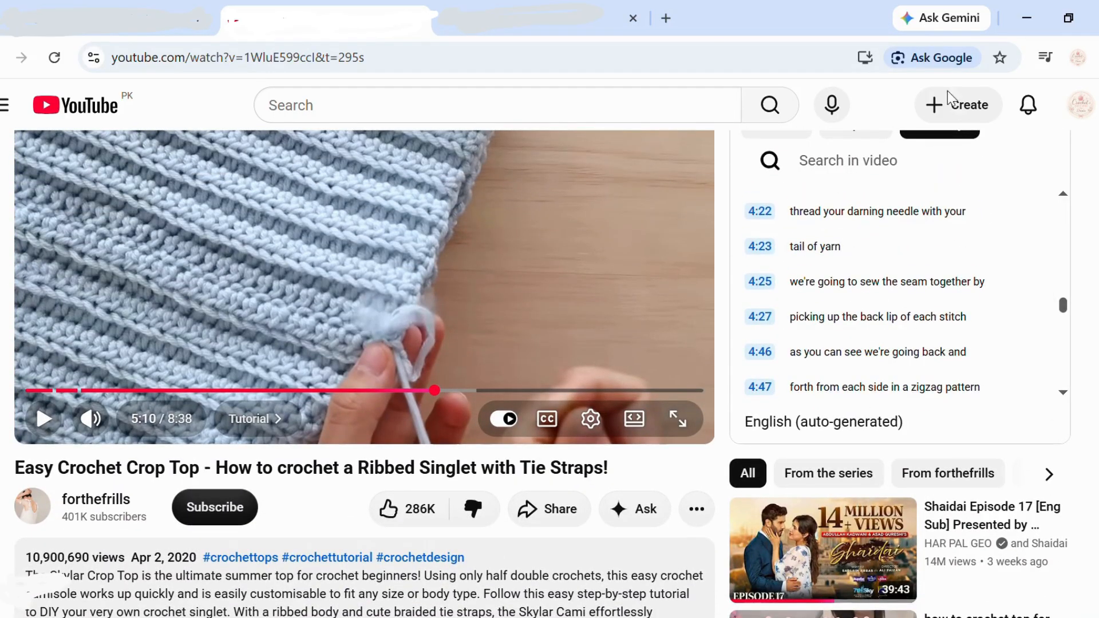
scroll(986, 216, up, 3)
scroll(1006, 171, up, 2)
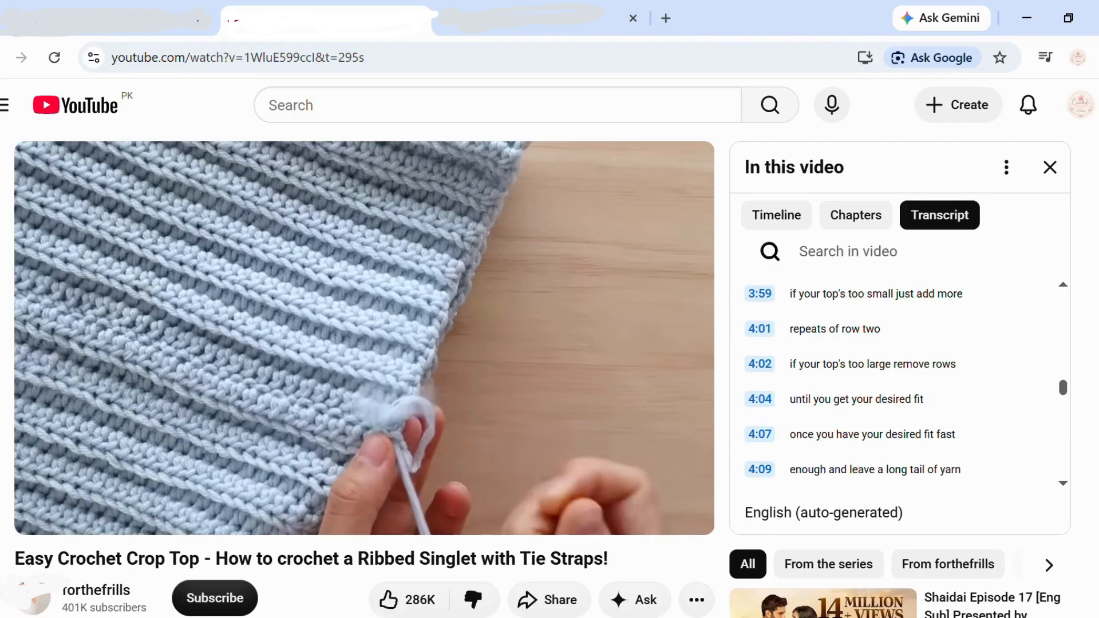
click(1006, 168)
click(918, 218)
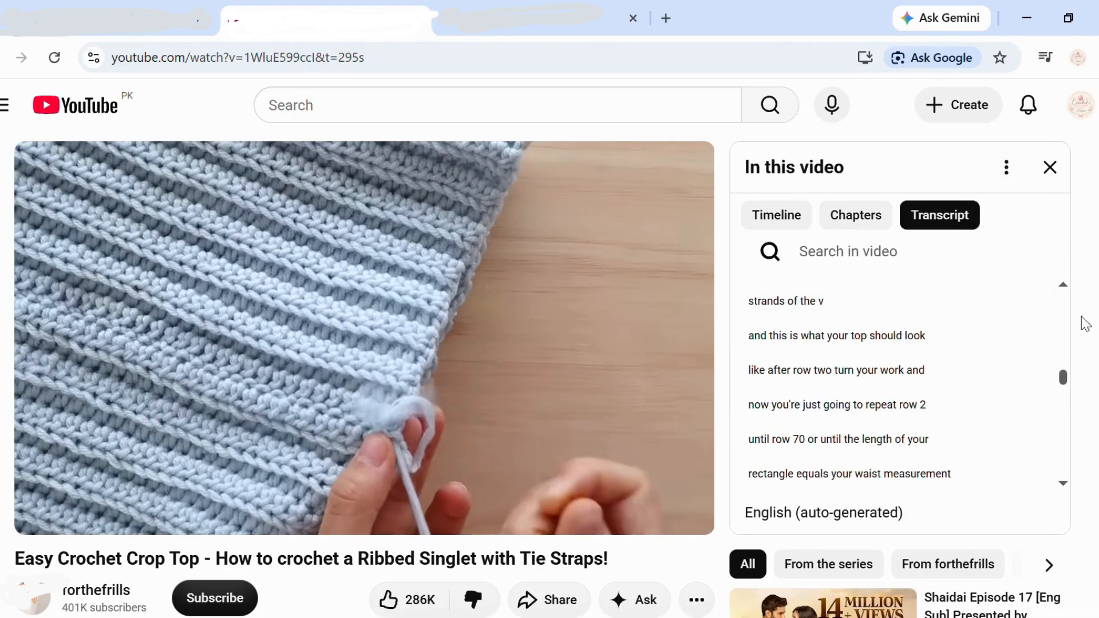
Select and copy the whole transcript, from the Intro heading to the final [Music] line
drag(1063, 380, 1091, 309)
scroll(974, 332, up, 2)
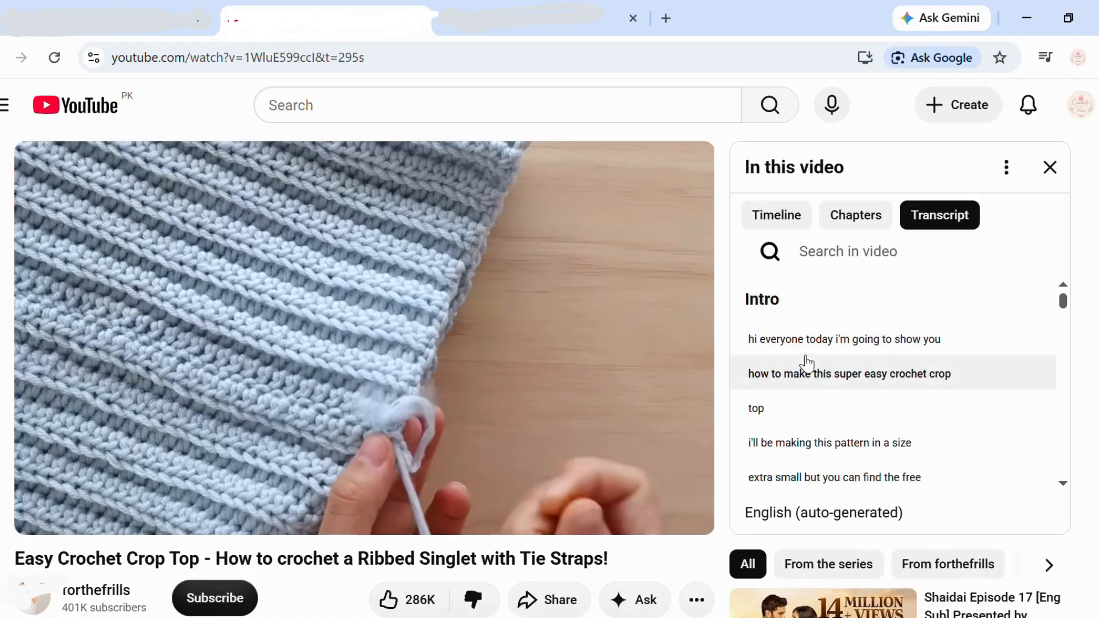
drag(751, 291, 957, 471)
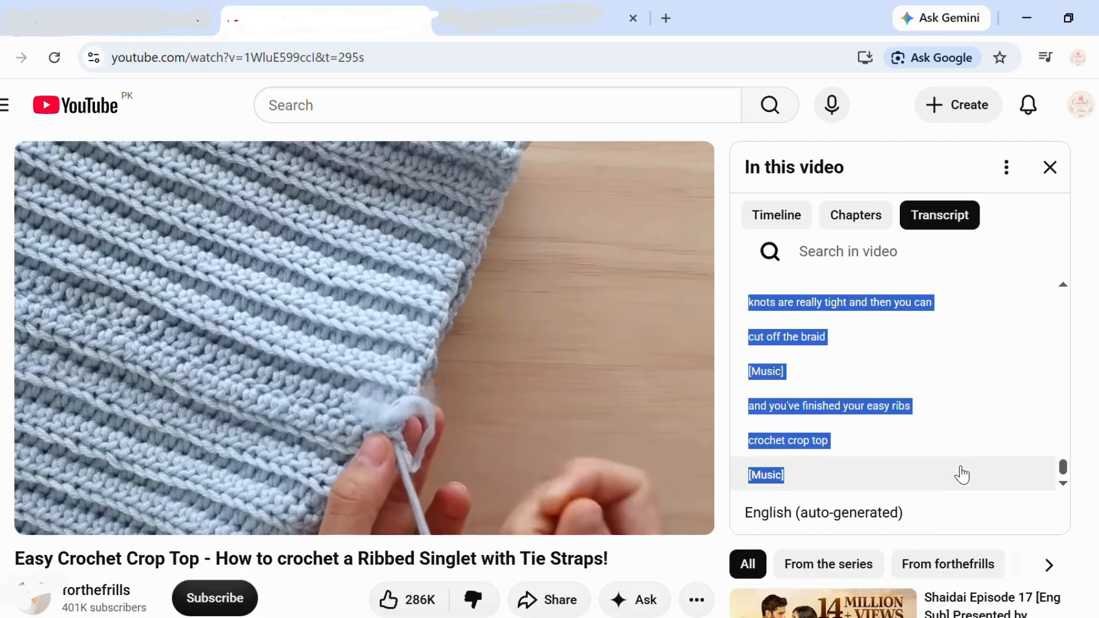
Switch to ChatGPT, paste the transcript and submit it with "write me a crochet pattern for the given transcript"
mouse_move(462, 221)
click(524, 18)
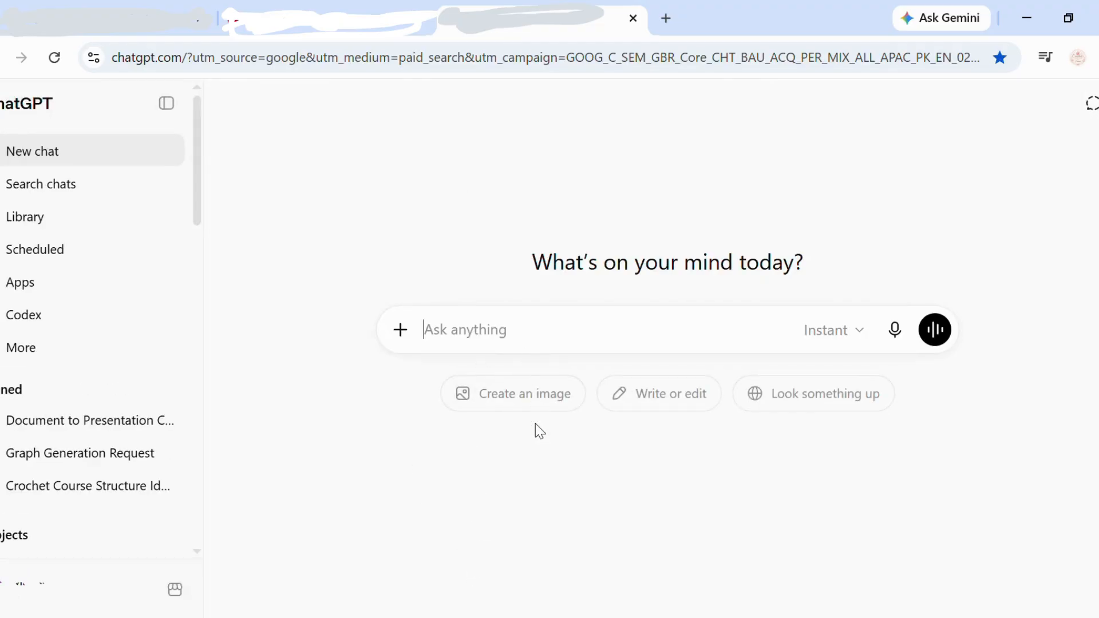
key(ctrl+v)
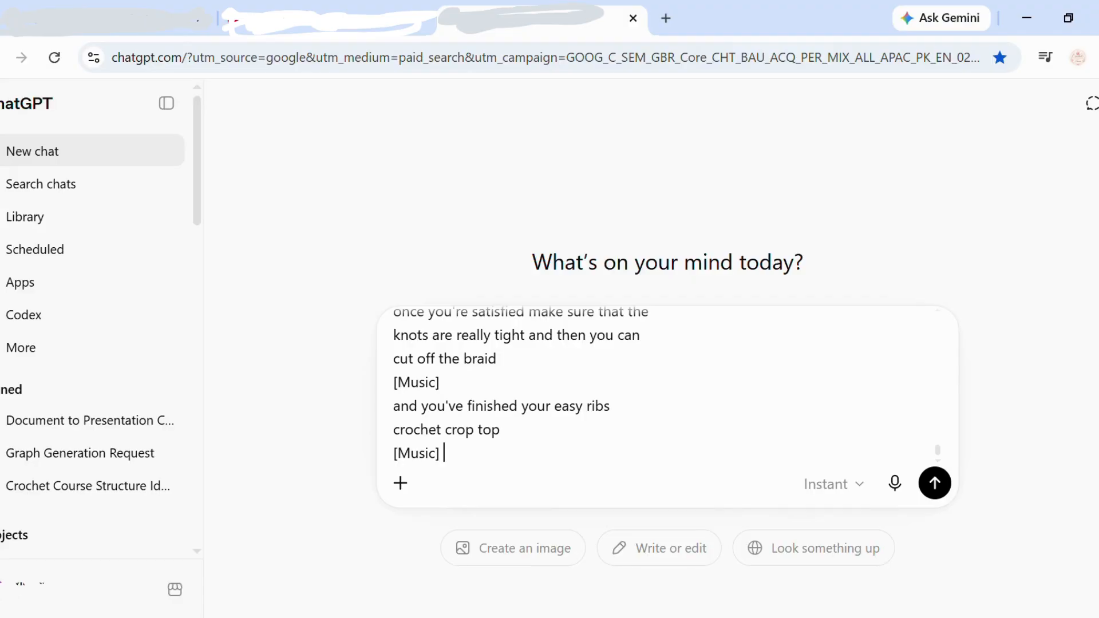
text(write me a crochet pattern for the given transcript)
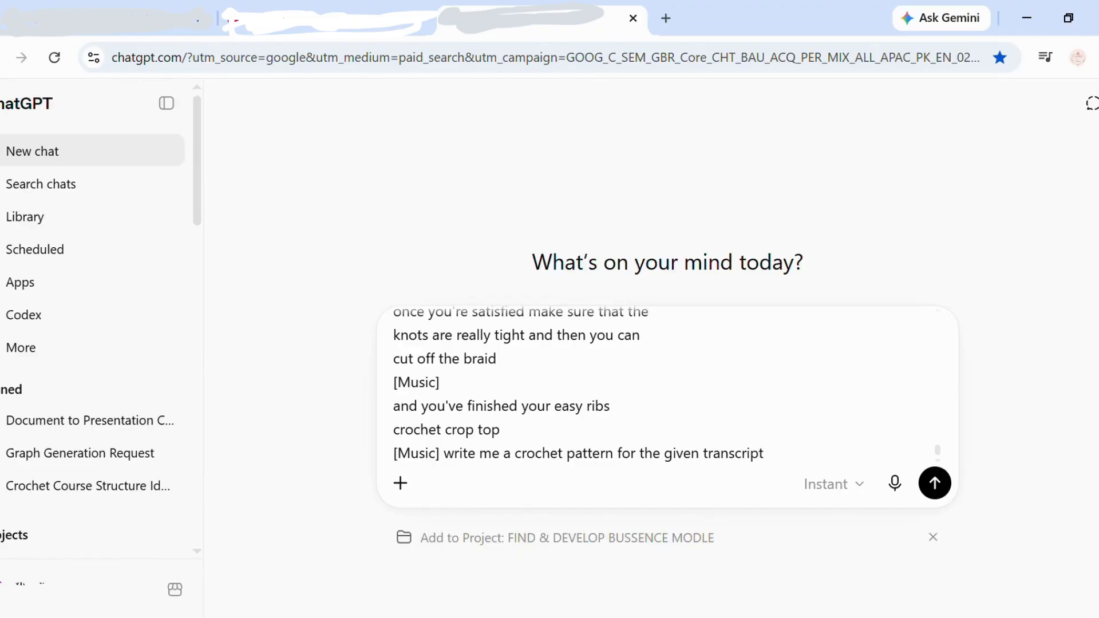
key(Return)
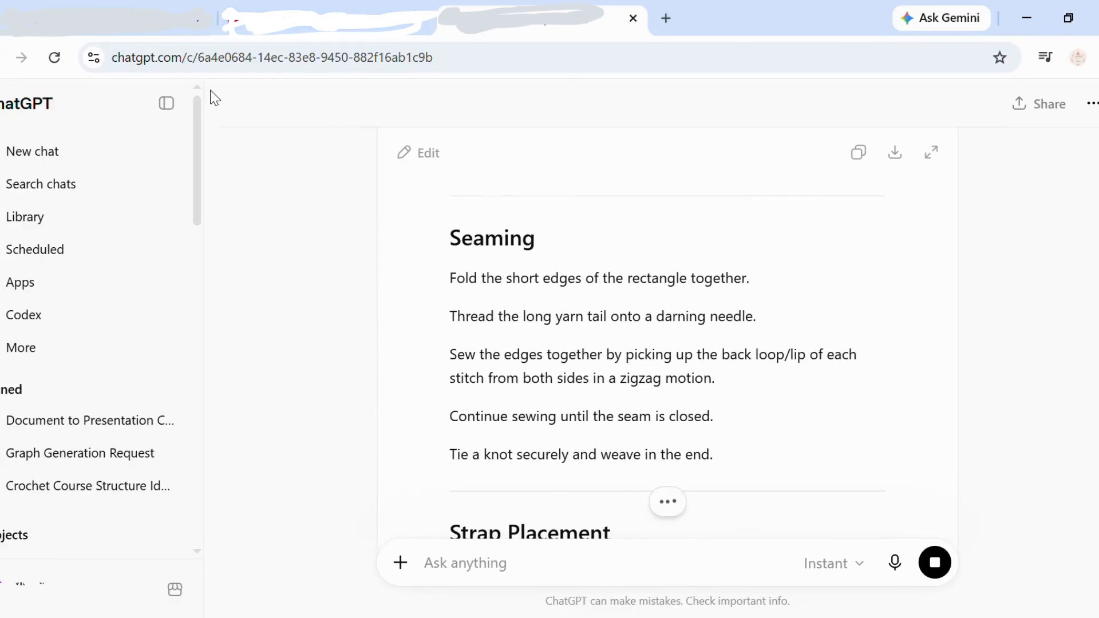
Return to the YouTube video, play it from the start, pause at 0:08 and capture a screenshot of the finished top
click(321, 17)
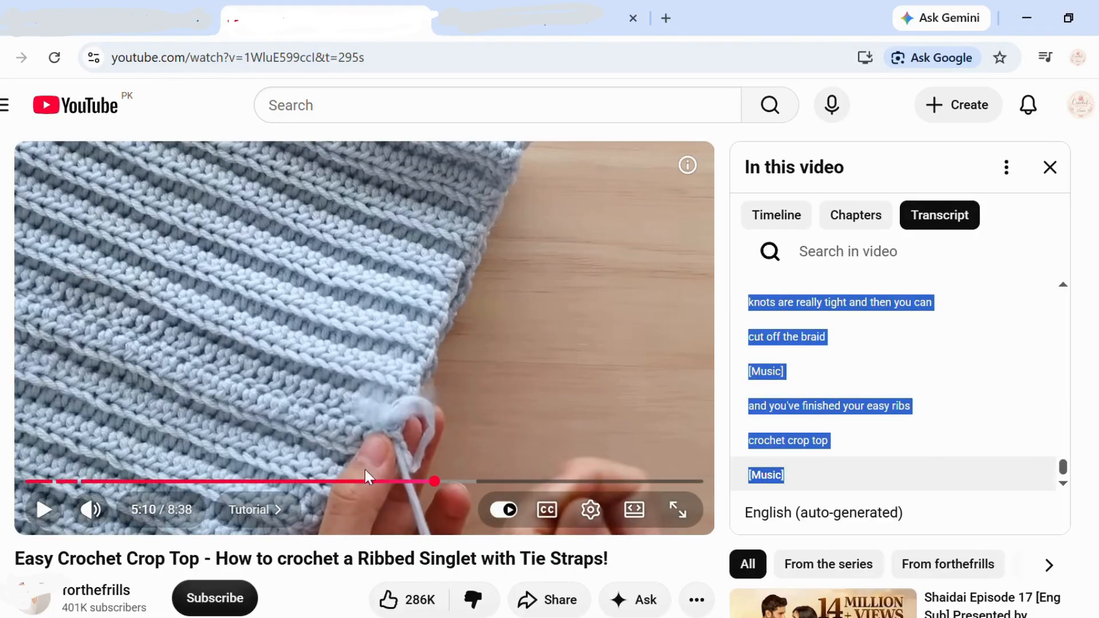
drag(452, 481, 10, 507)
click(42, 508)
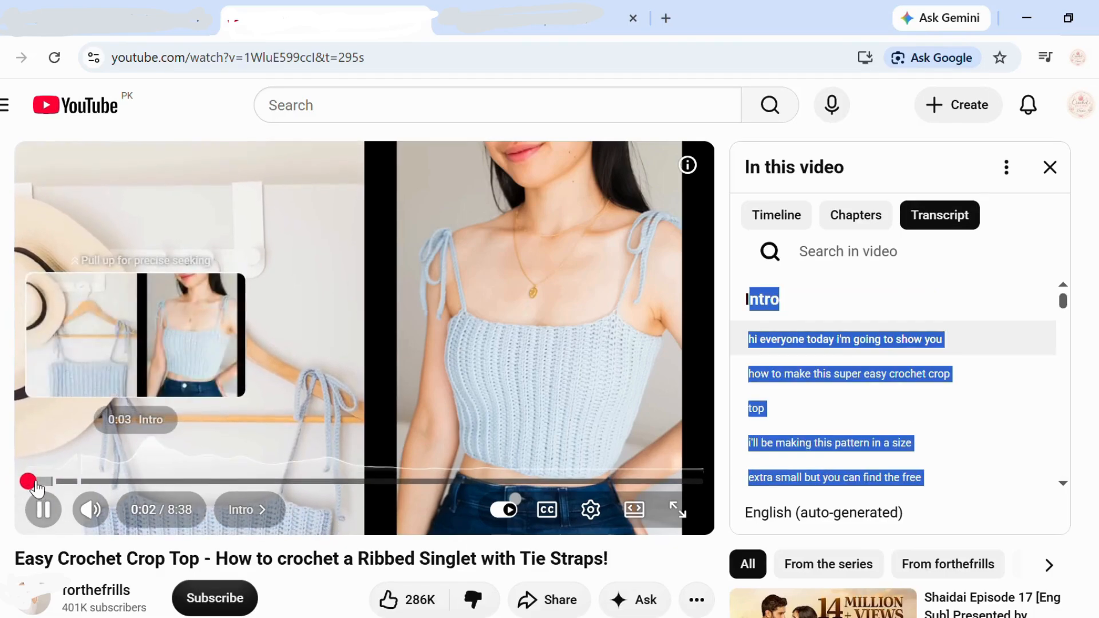
click(49, 514)
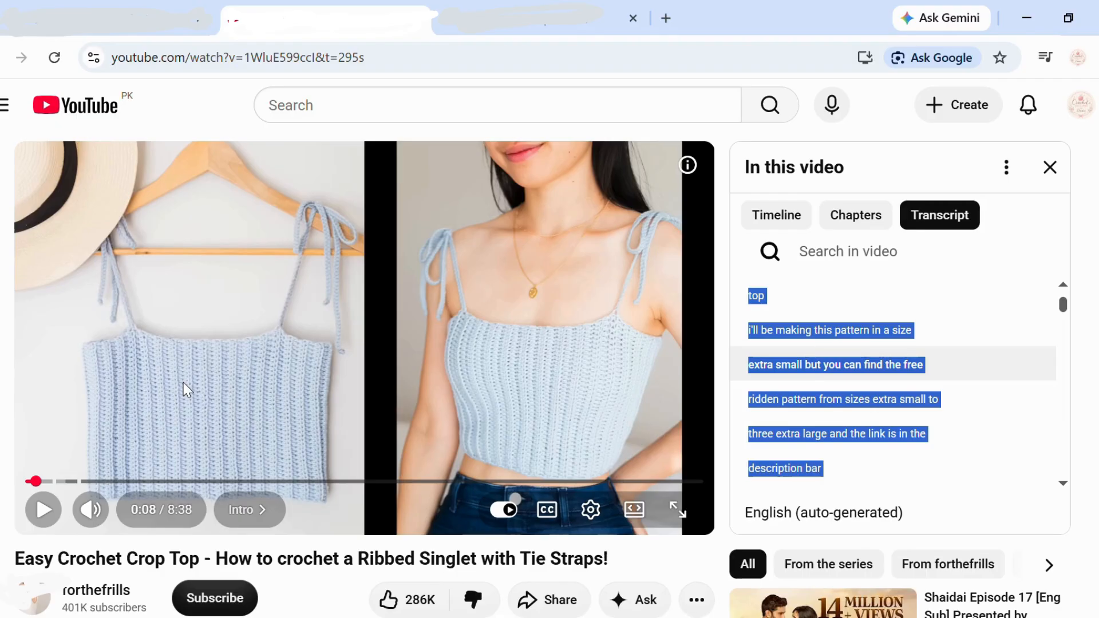
key(super+shift+s)
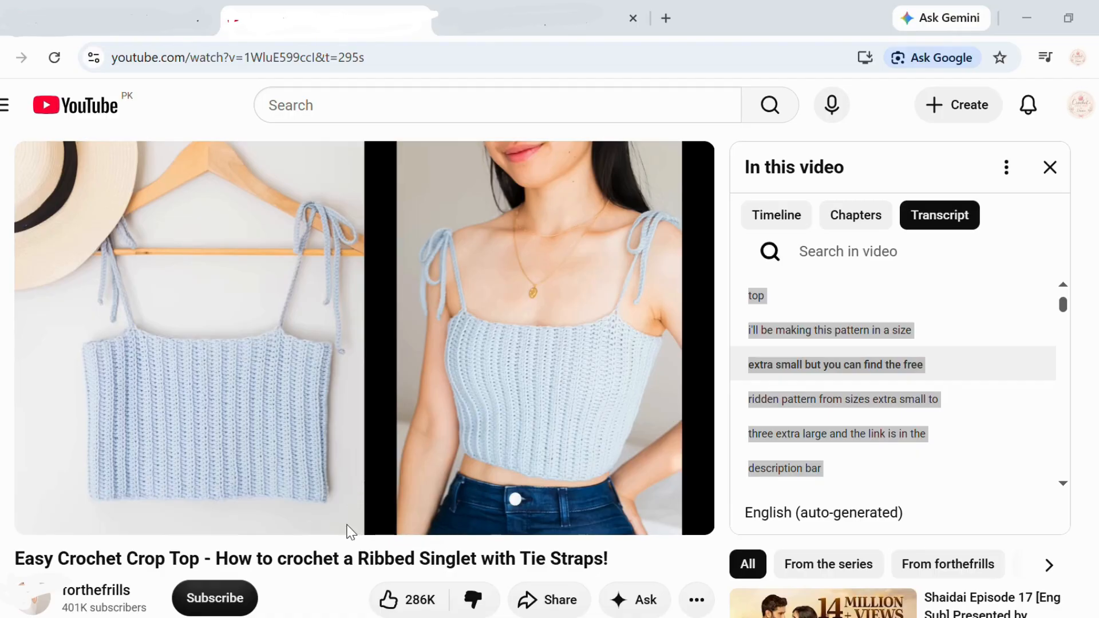
key(Escape)
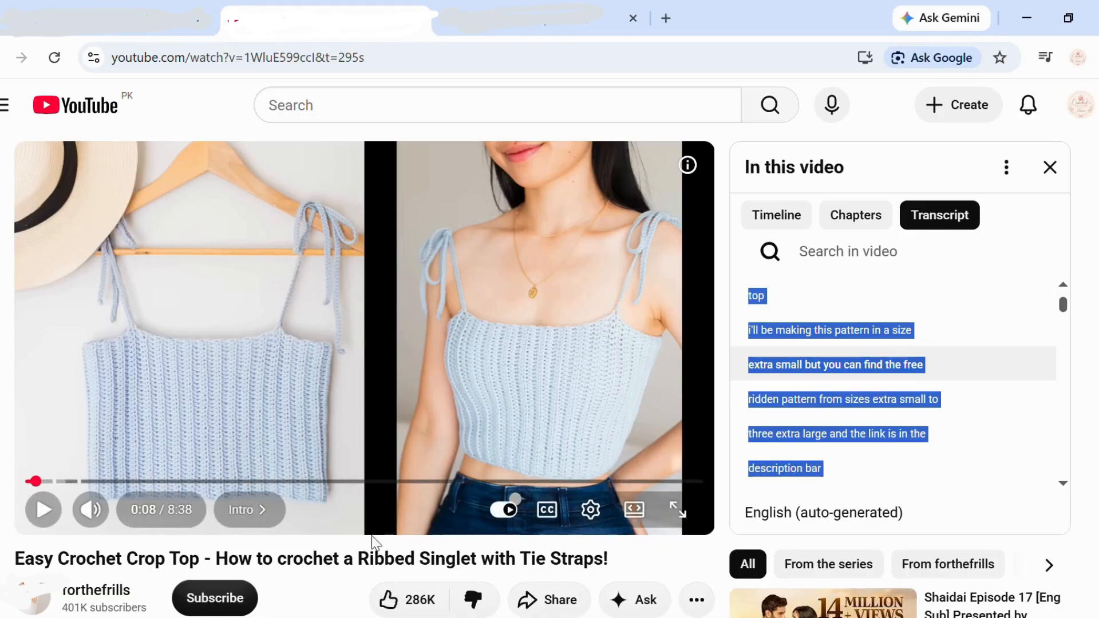
Capture video frames of the materials at 0:37, the panel with meeting edges, the tie straps at 7:41 and the worn top at 8:28
drag(49, 486, 85, 490)
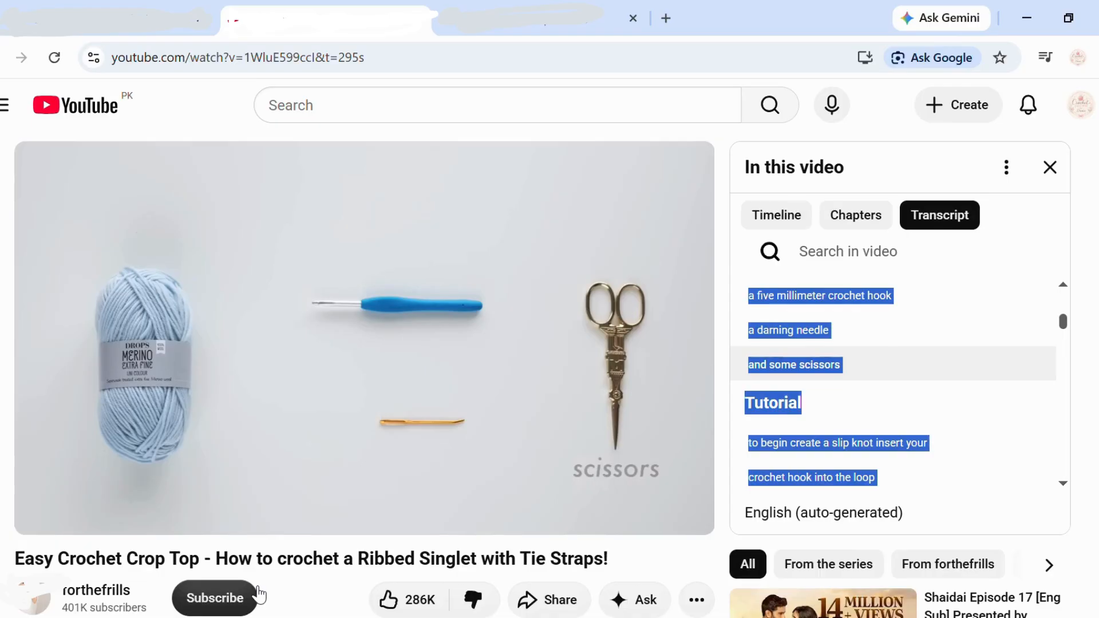
key(super+shift+s)
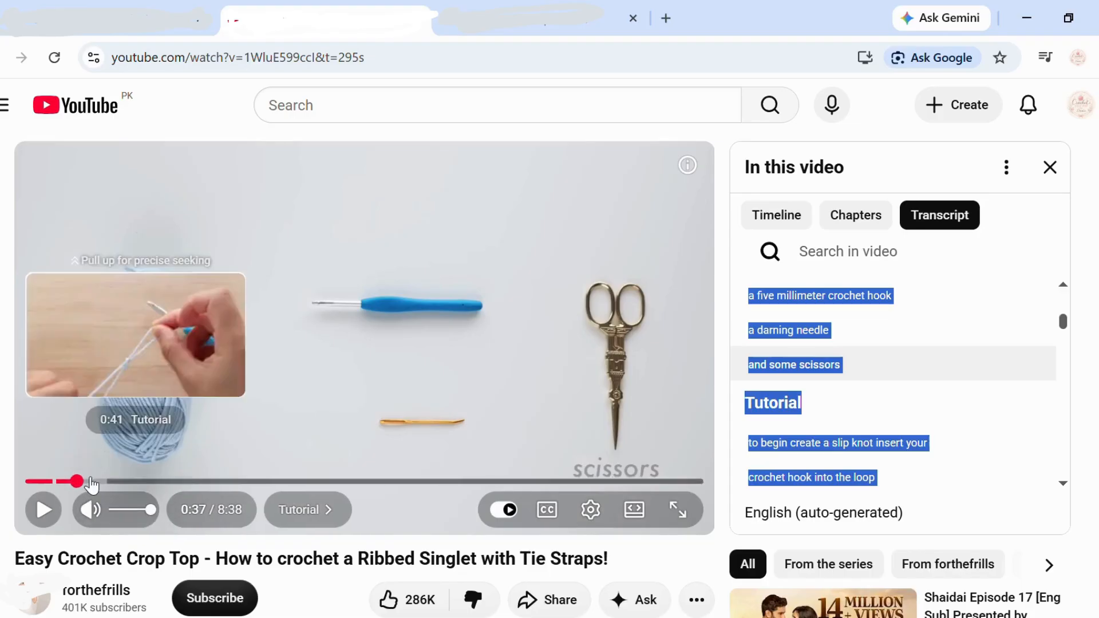
drag(79, 482, 345, 489)
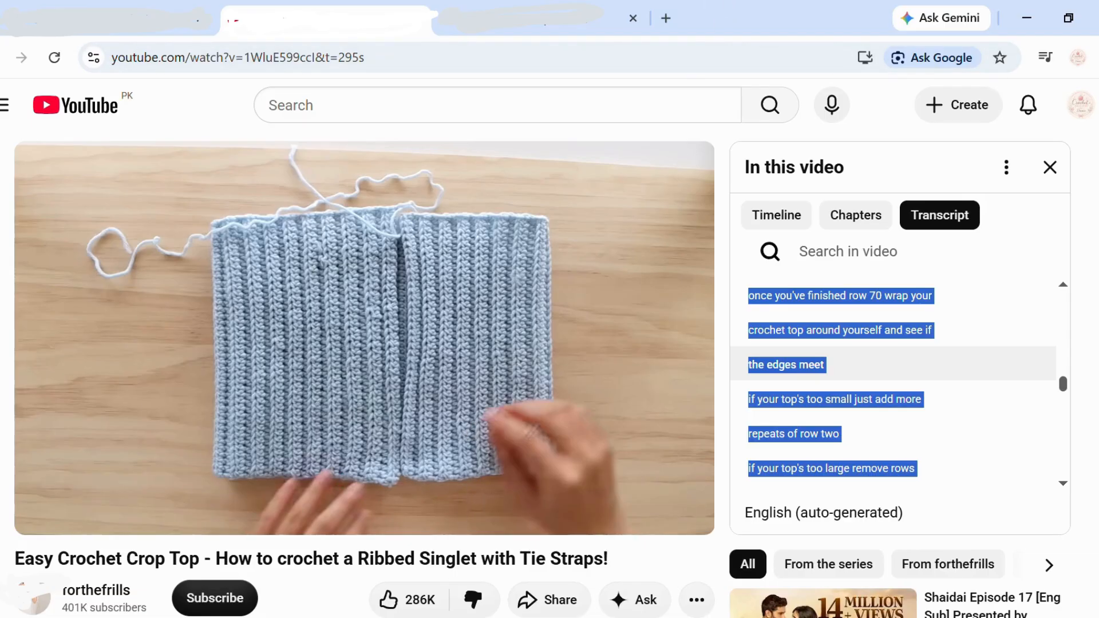
key(alt+Tab)
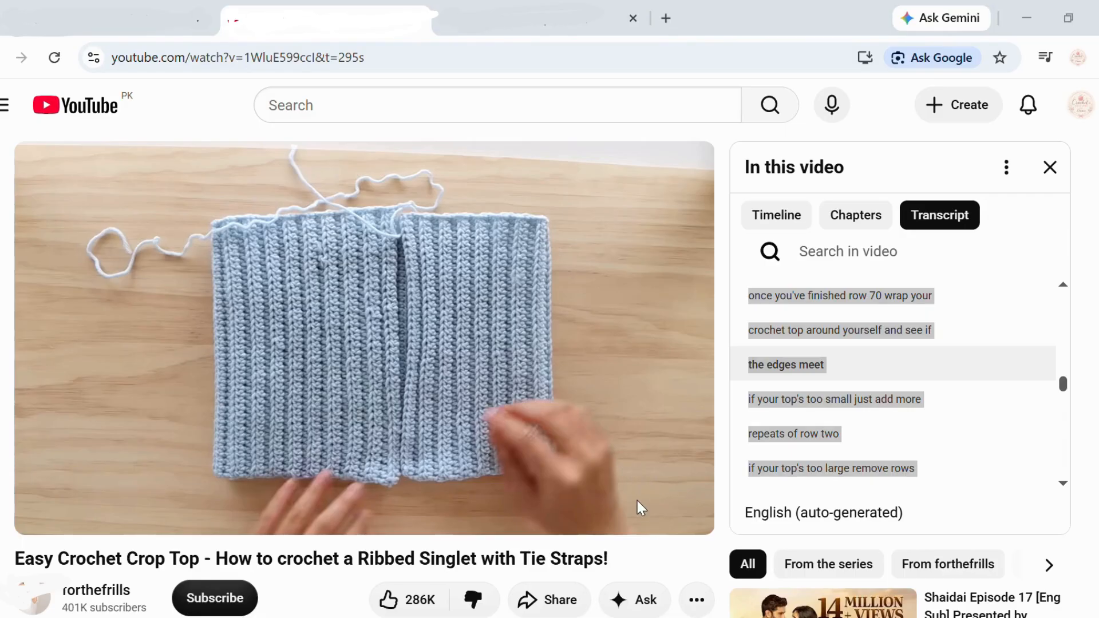
key(alt+Tab)
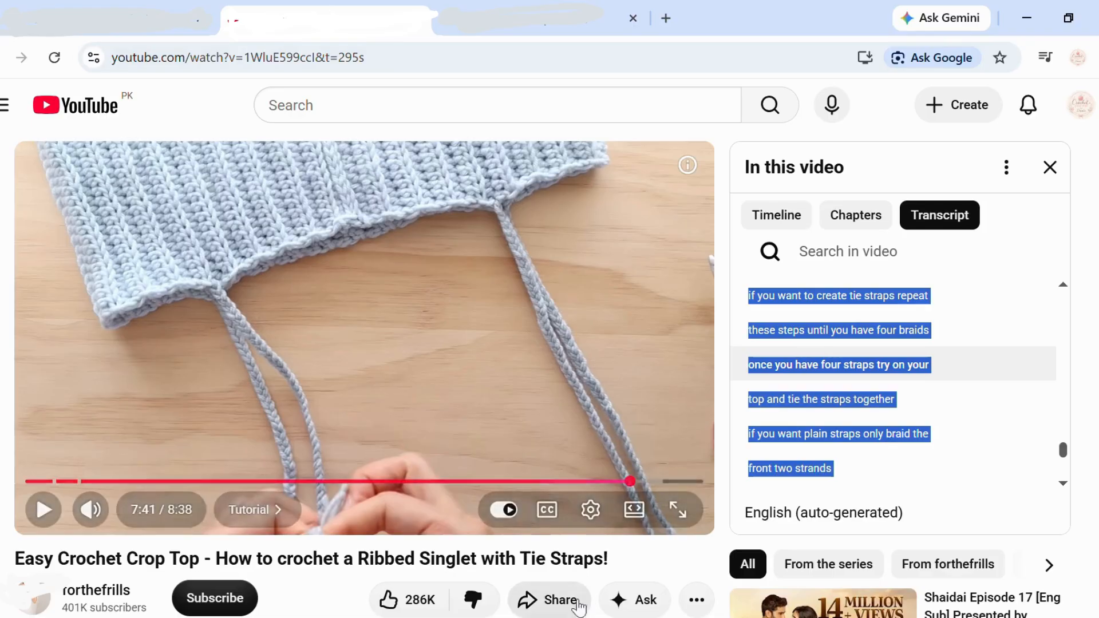
drag(668, 482, 699, 487)
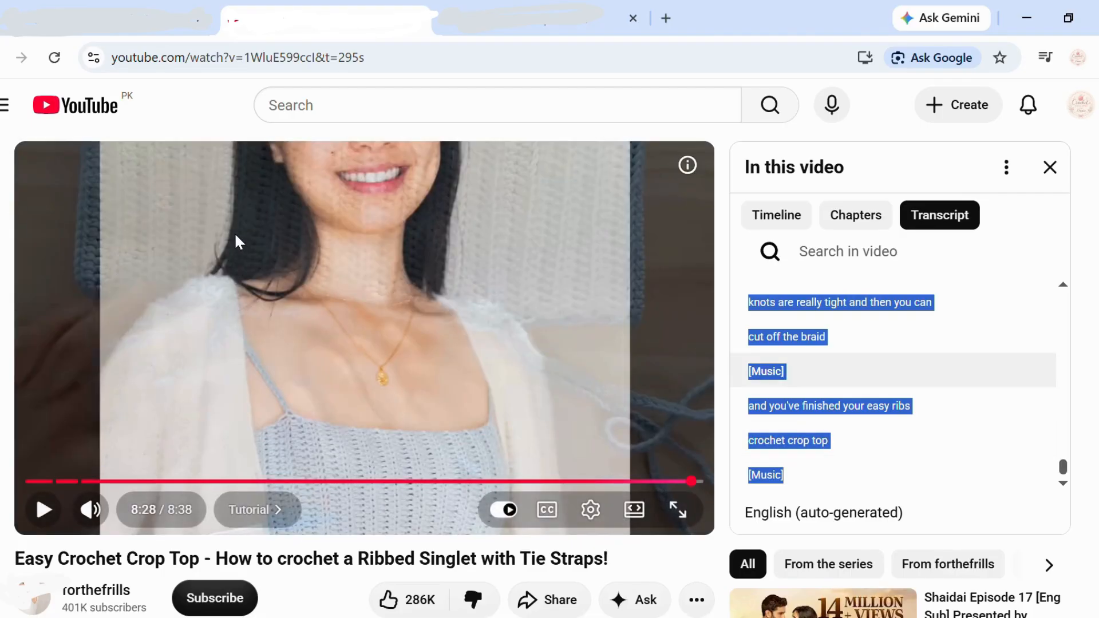
Switch back to the ChatGPT pattern chat and attach the captured picture of the blue crop top
click(593, 20)
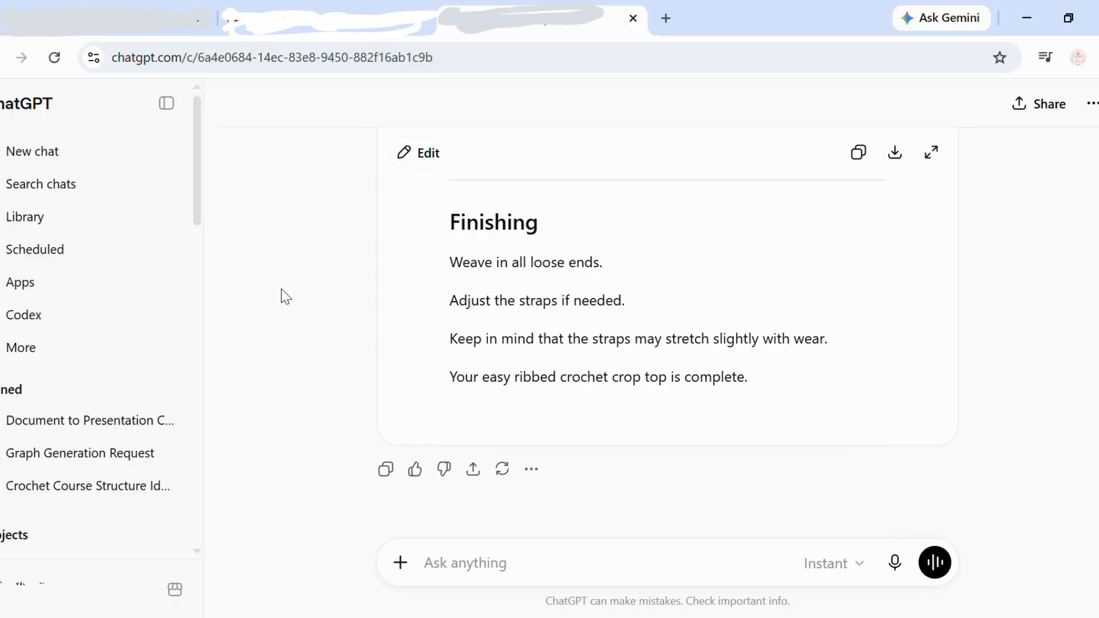
click(401, 563)
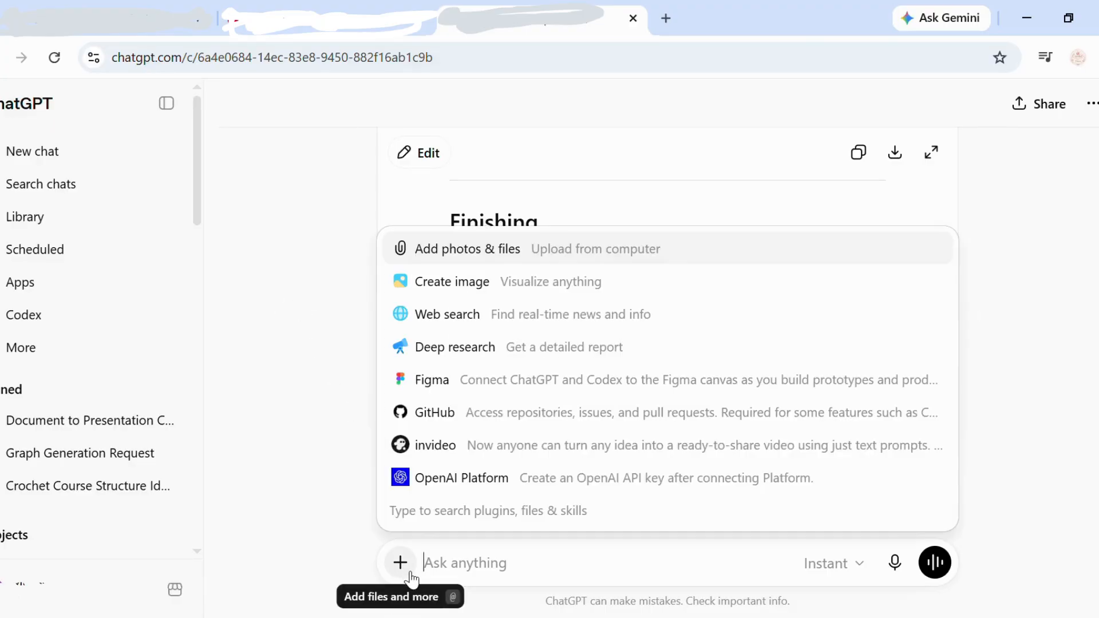
click(451, 252)
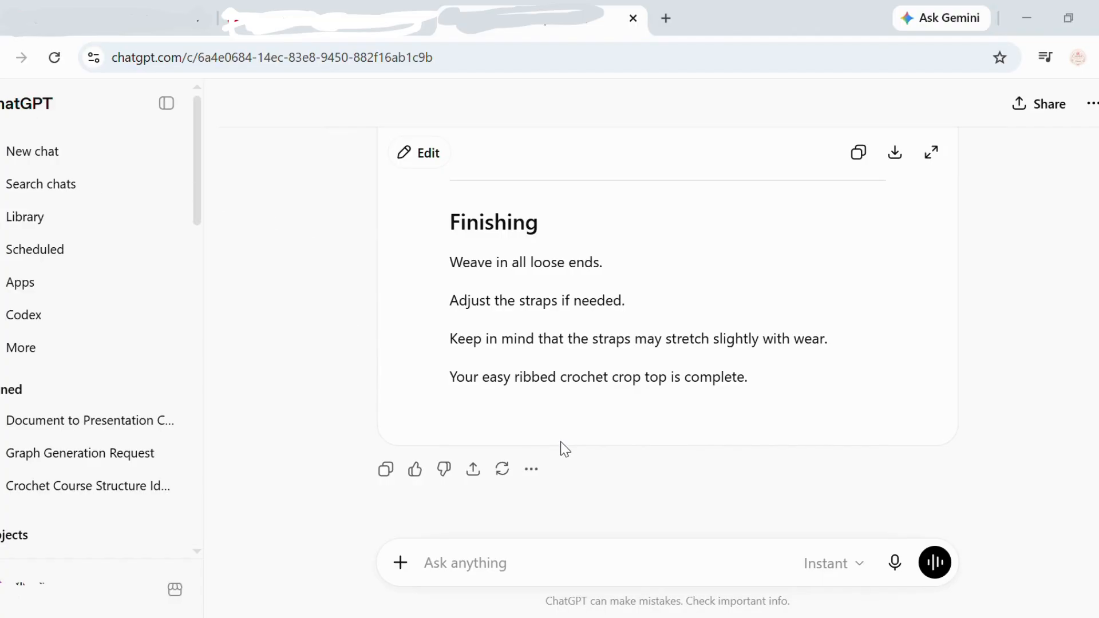
key(ctrl+v)
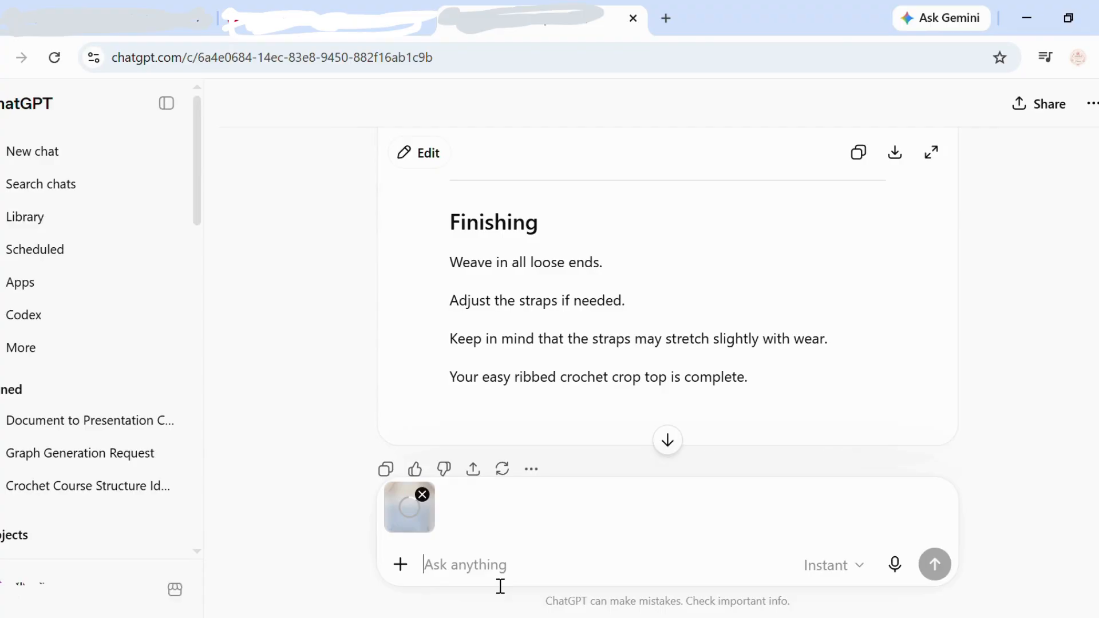
Write a prompt for the attached crop top photo: "Remove the background and change it to a professional white one"
text(REmove the b)
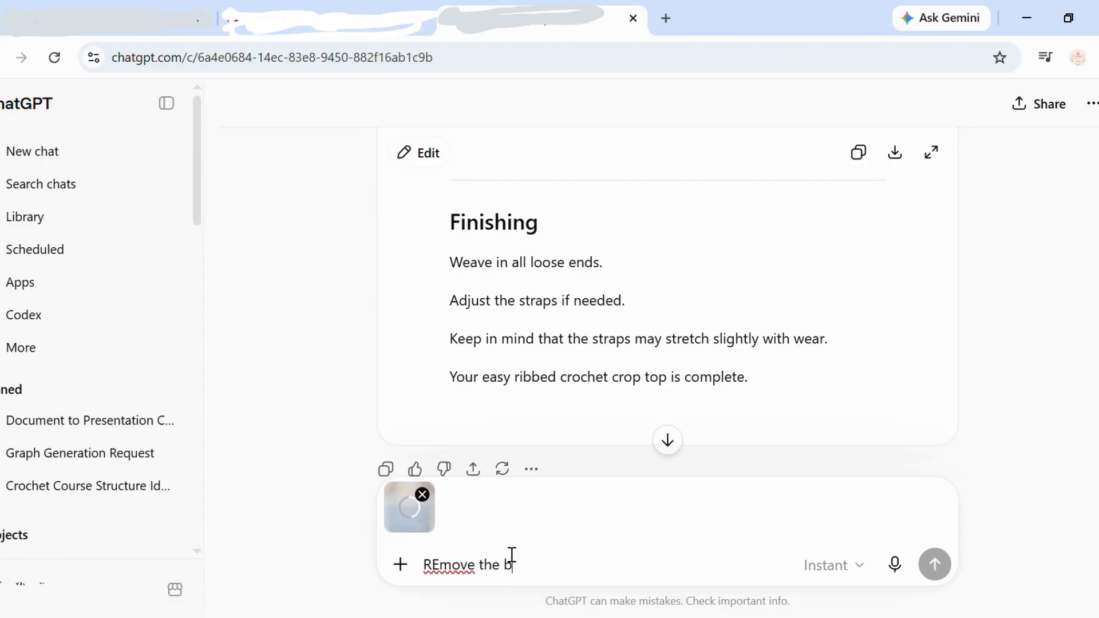
text(ackground to a professional)
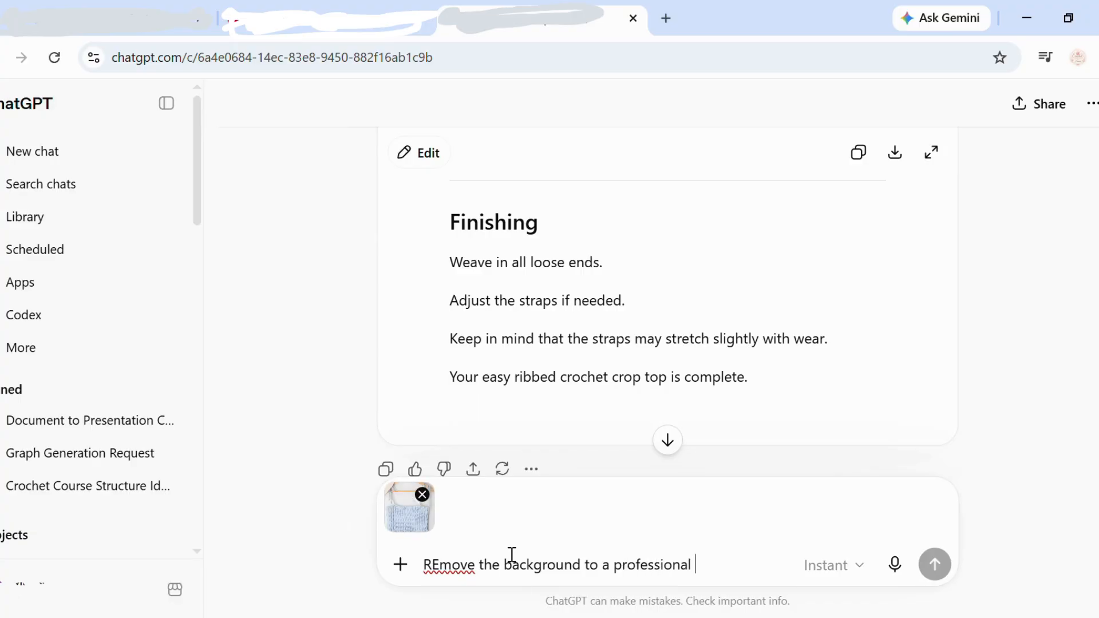
text( white one)
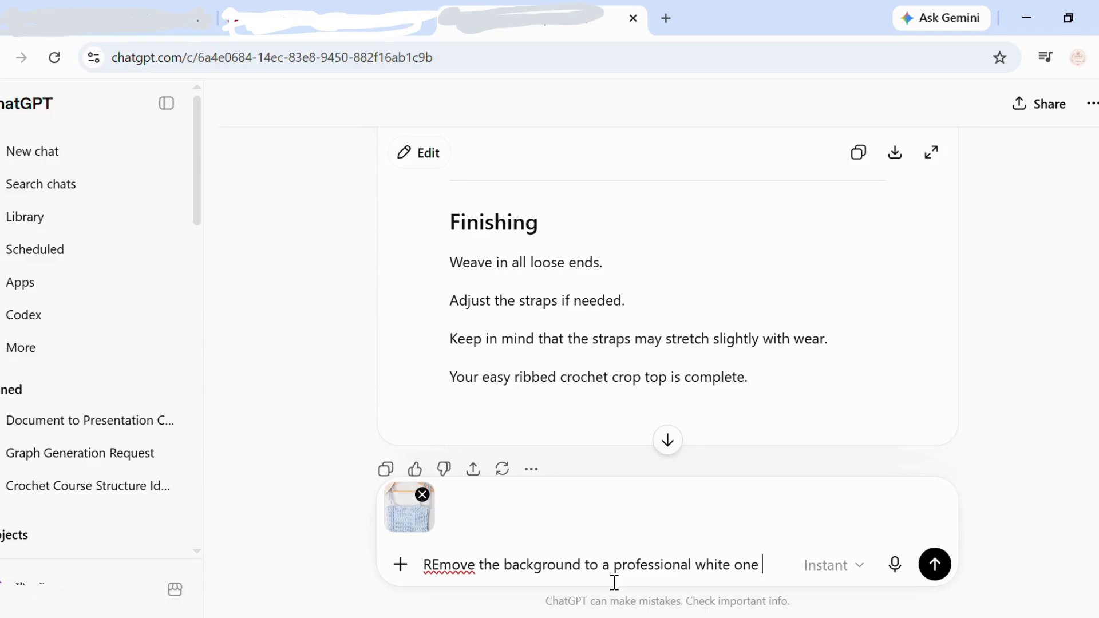
click(587, 587)
text(an)
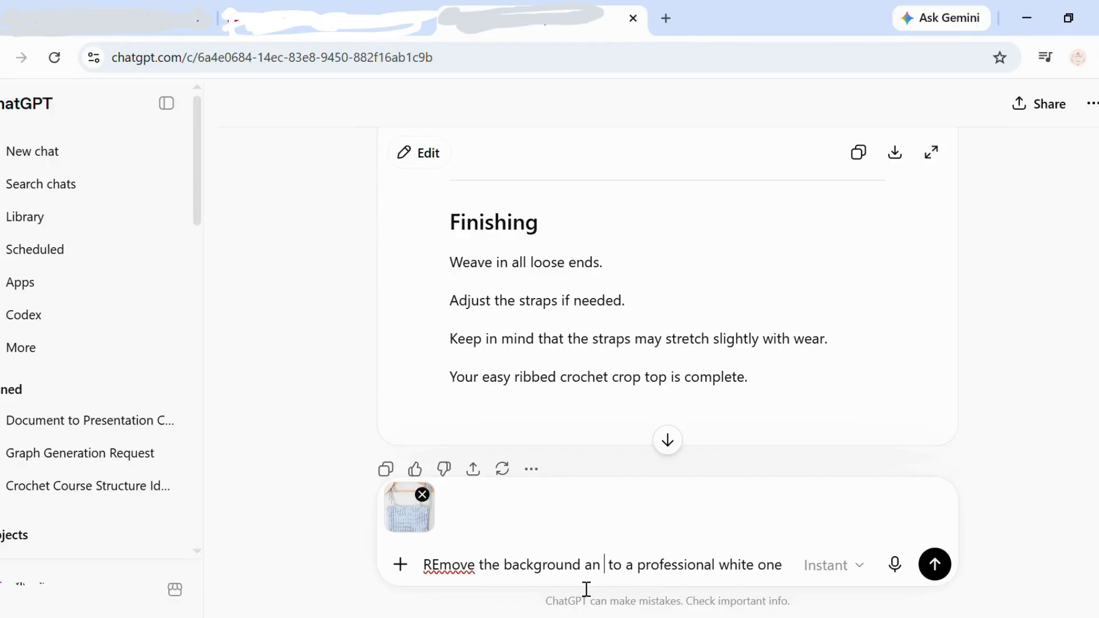
key(BackSpace)
text(d)
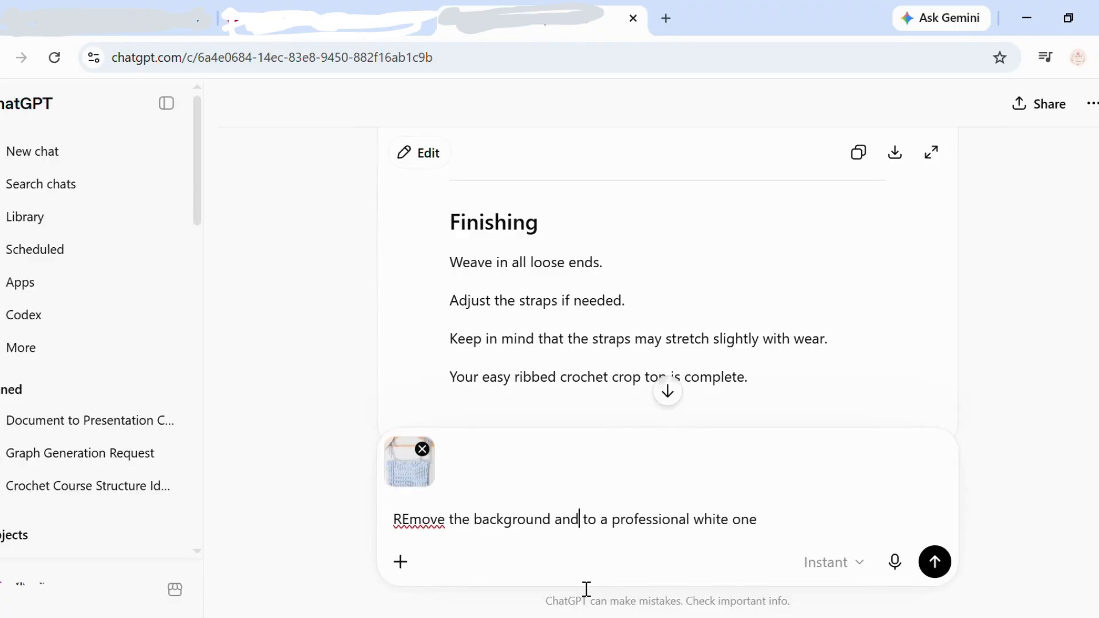
text( change )
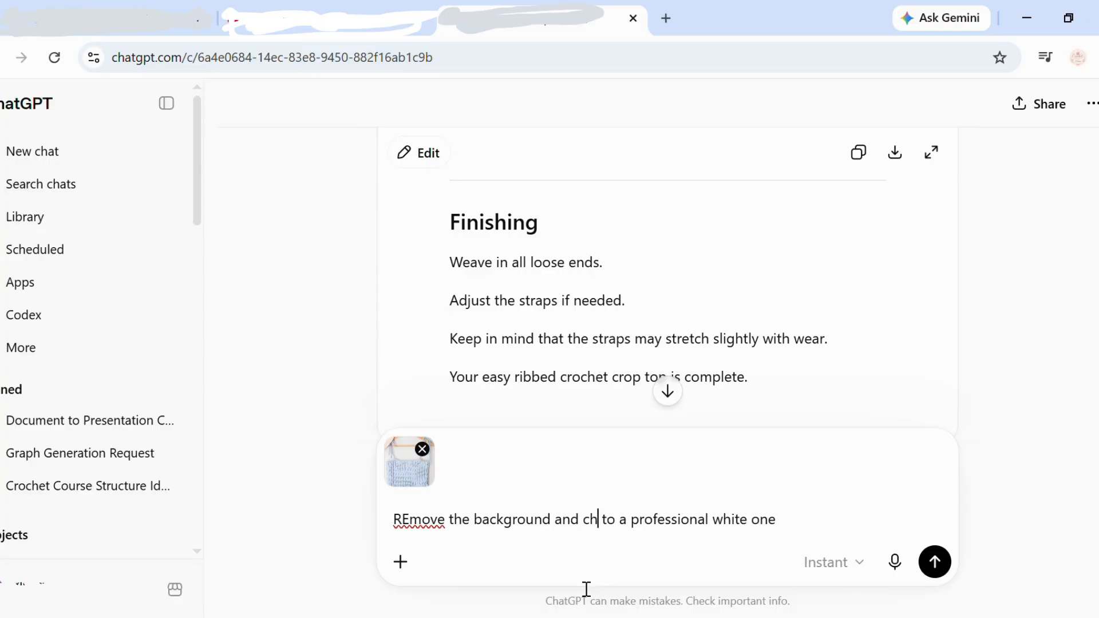
text(it)
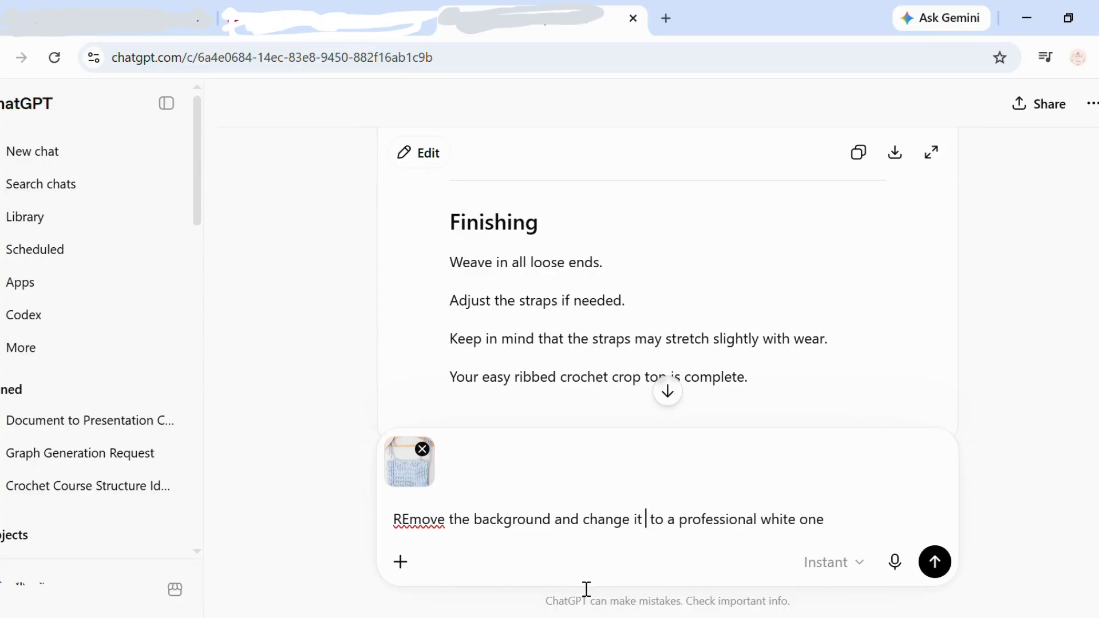
Extend the prompt with "also remove the hanger and showcase the top in a professional way" and submit it
click(833, 529)
text(also remove the hanger)
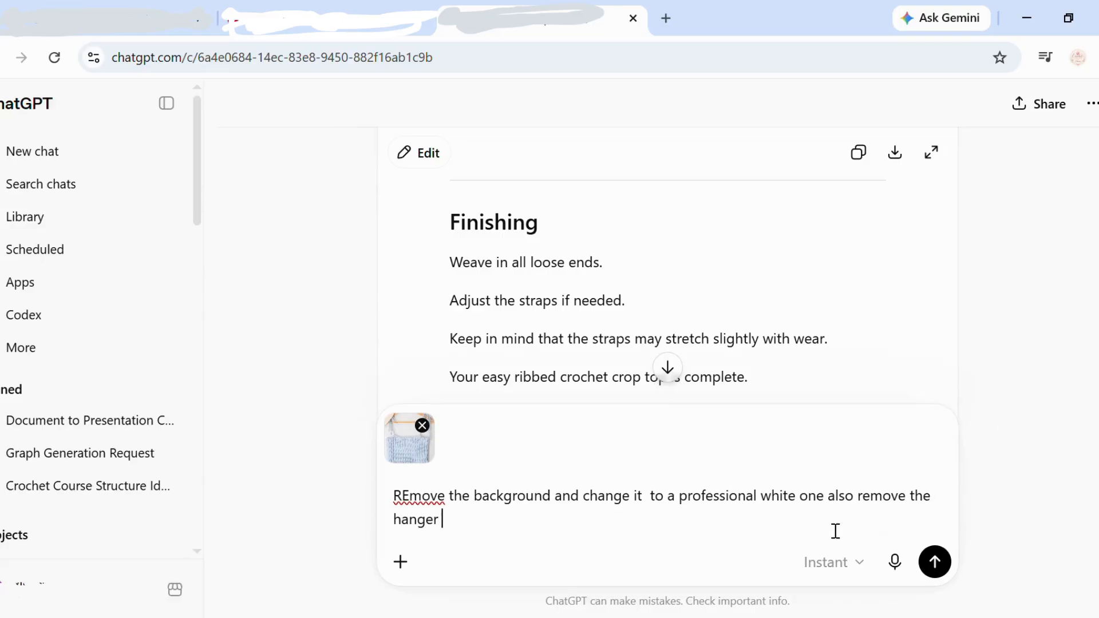
text( and showcase )
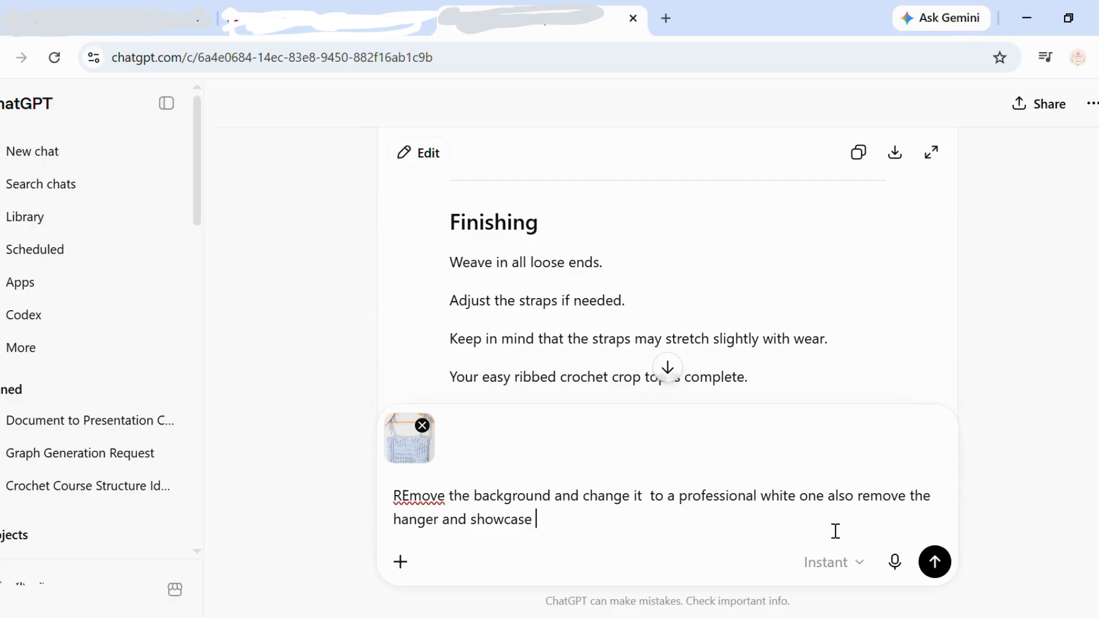
text(the top in a profe)
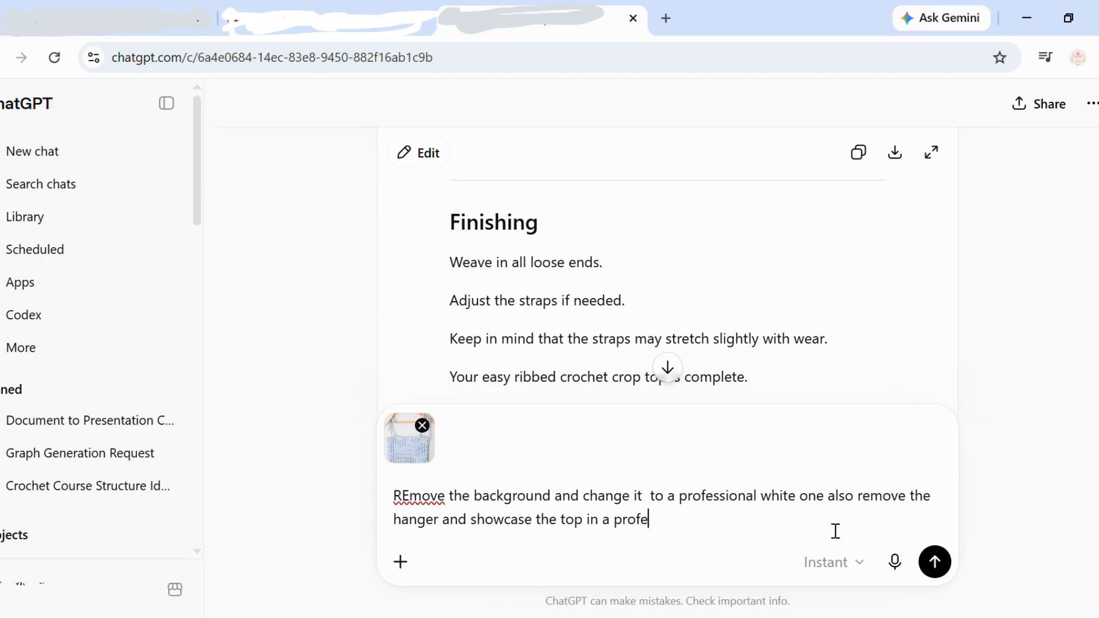
text(ssional way)
key(Return)
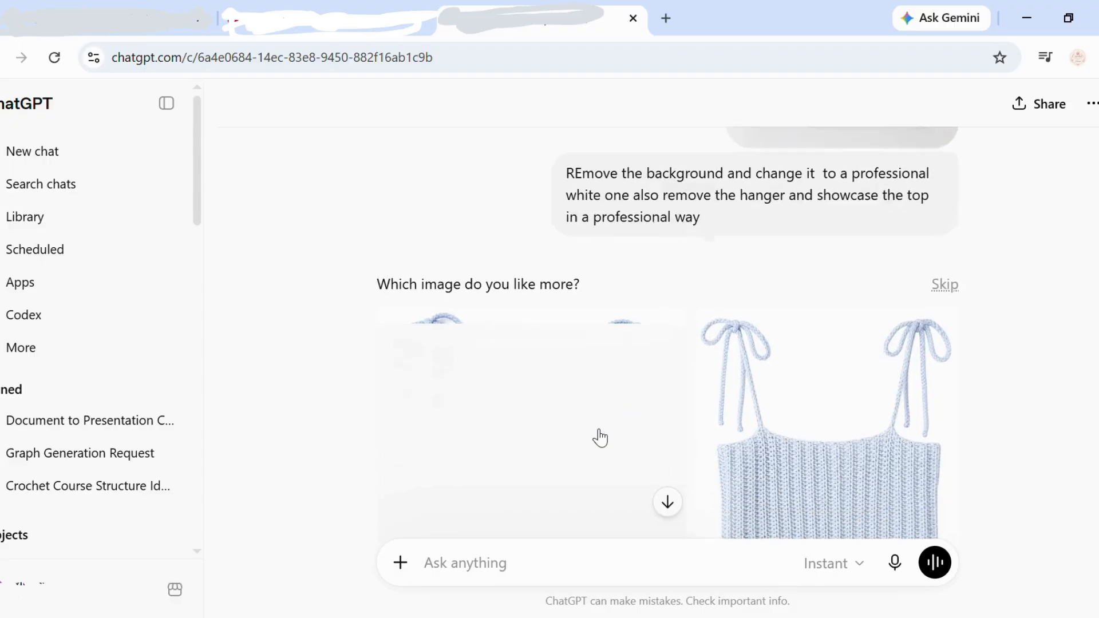
Compare the two generated crop top images and open image 1
scroll(600, 437, down, 3)
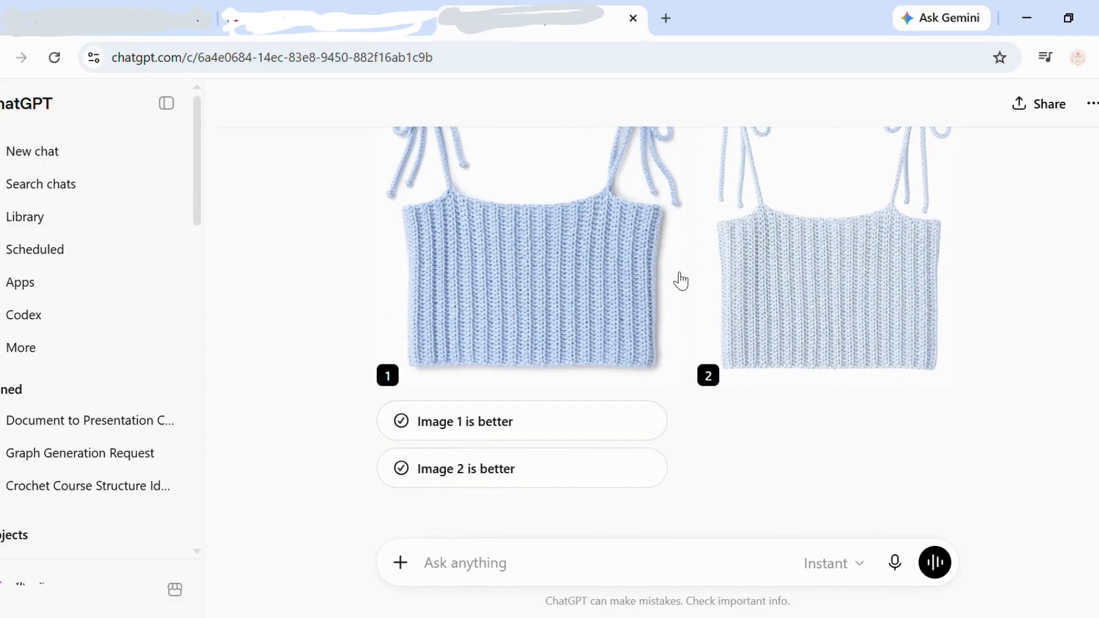
scroll(664, 354, up, 3)
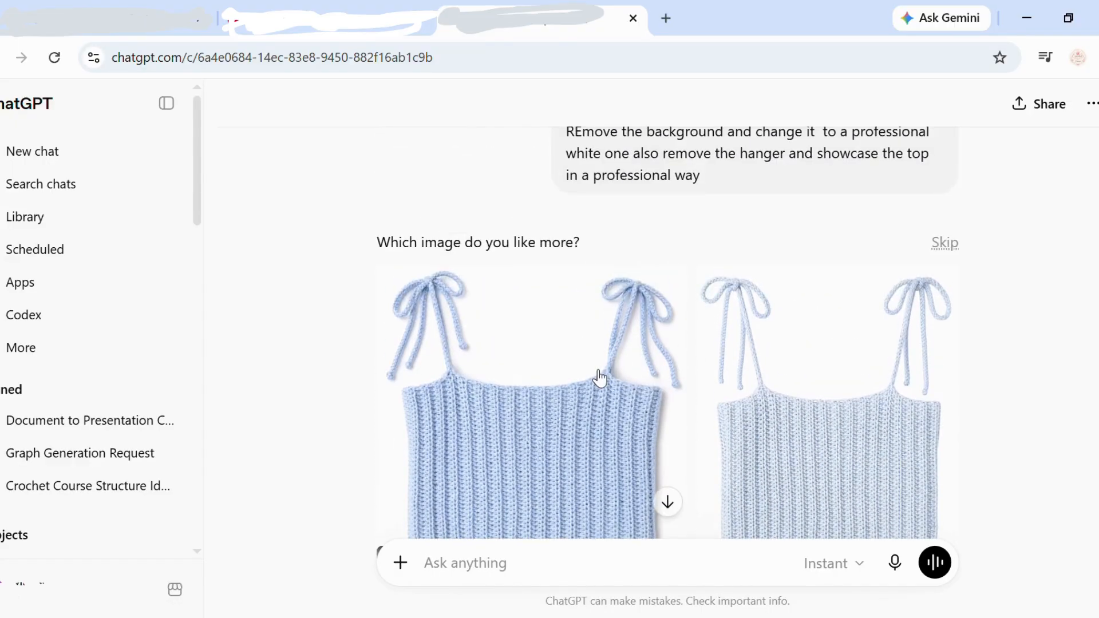
click(569, 421)
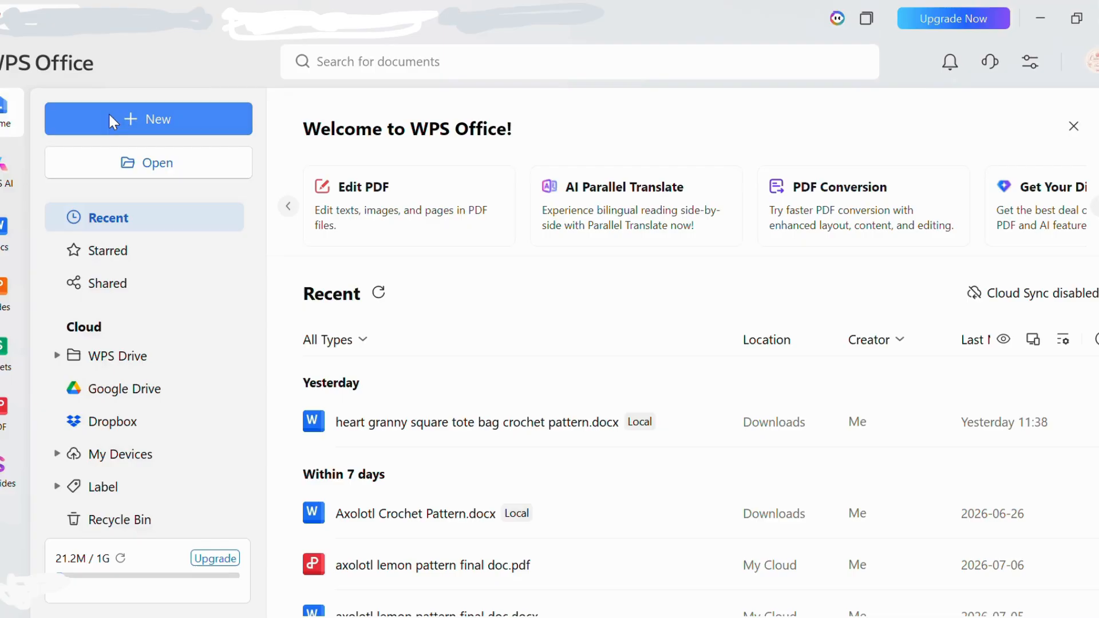
Switch to WPS Office, create a blank Docs document and paste the copied crochet pattern into it
click(346, 253)
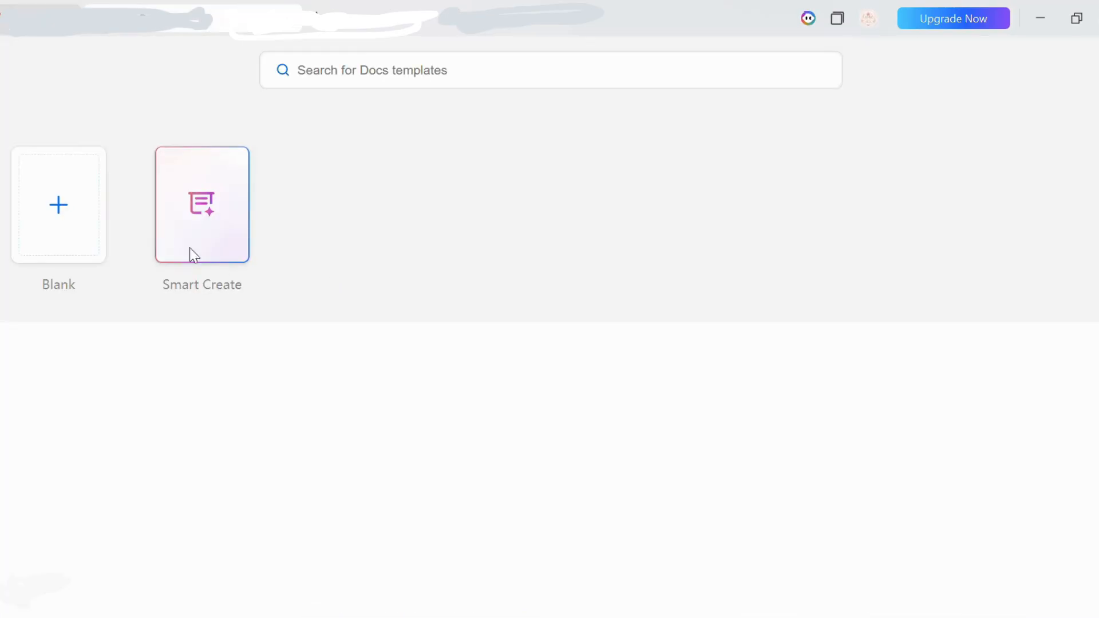
click(40, 234)
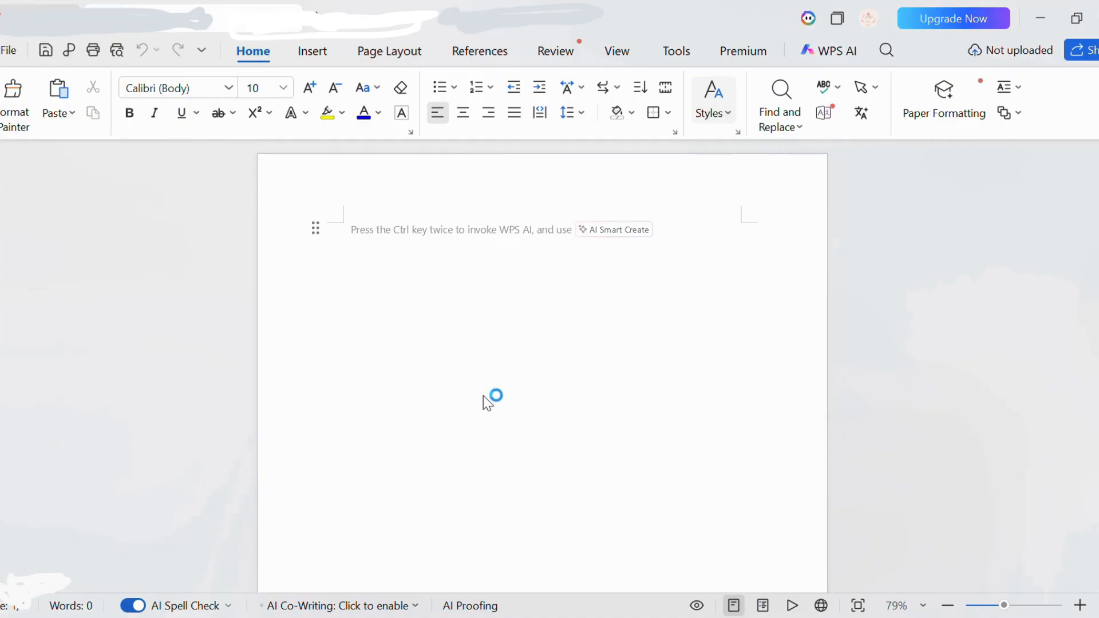
key(ctrl+v)
Add an empty line below the title "Easy Ribbed Crochet Crop Top Pattern" and paste the edited crop top picture there
scroll(486, 395, up, 6)
scroll(493, 401, up, 12)
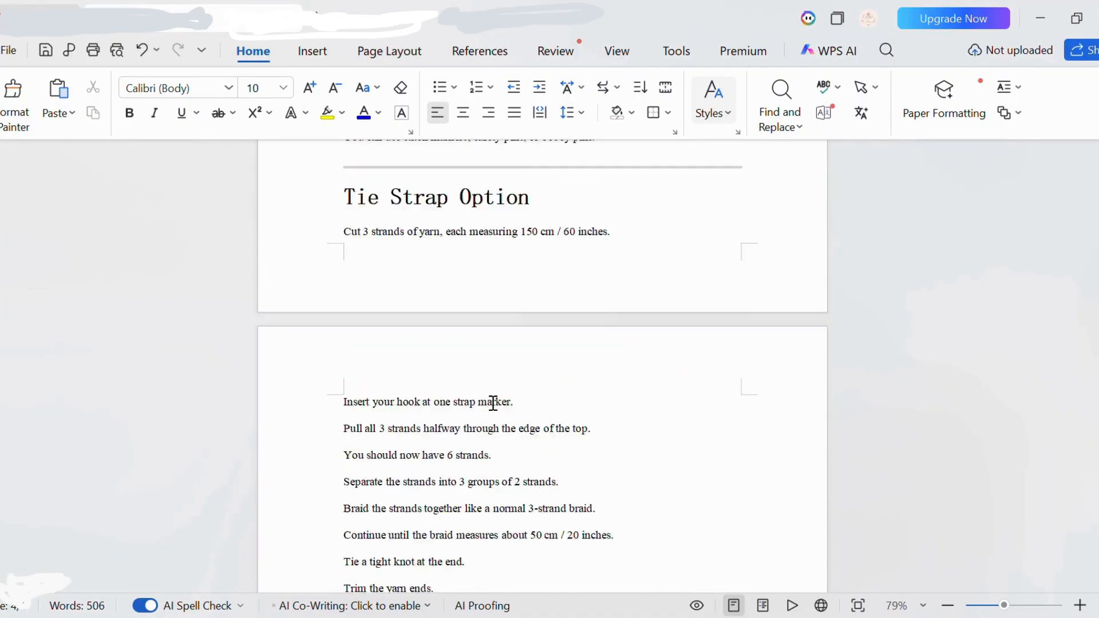
scroll(493, 409, up, 15)
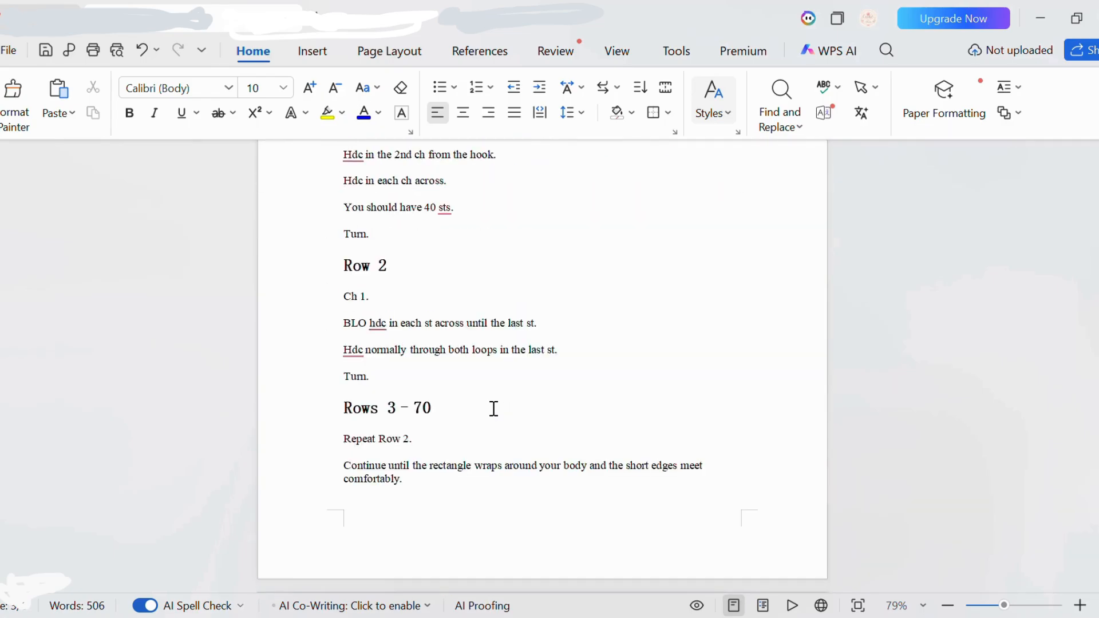
scroll(493, 409, up, 15)
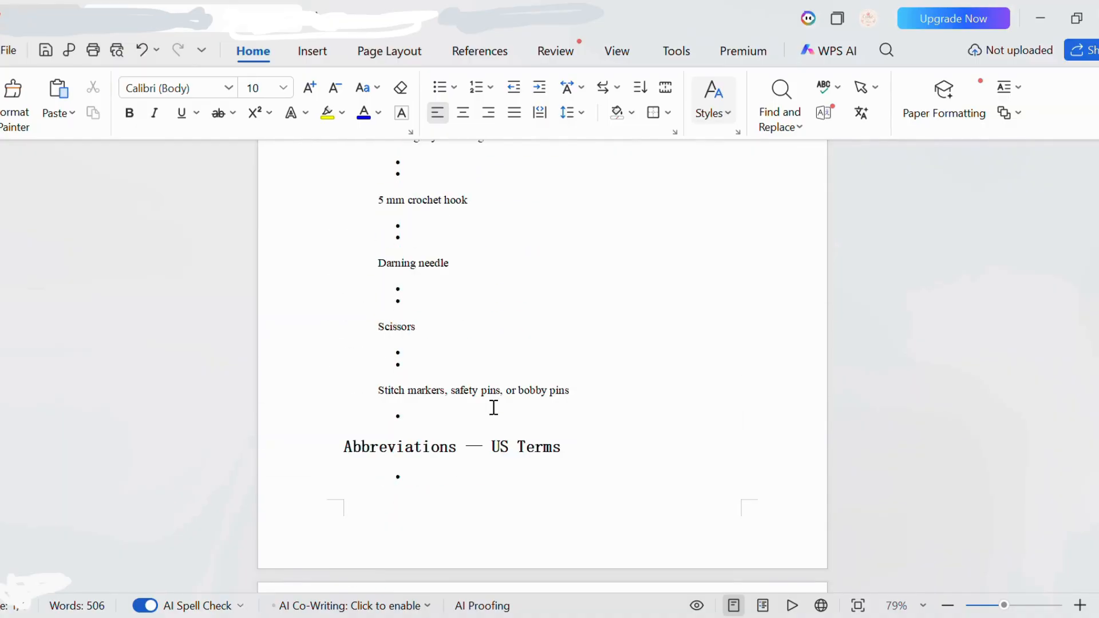
scroll(494, 408, up, 10)
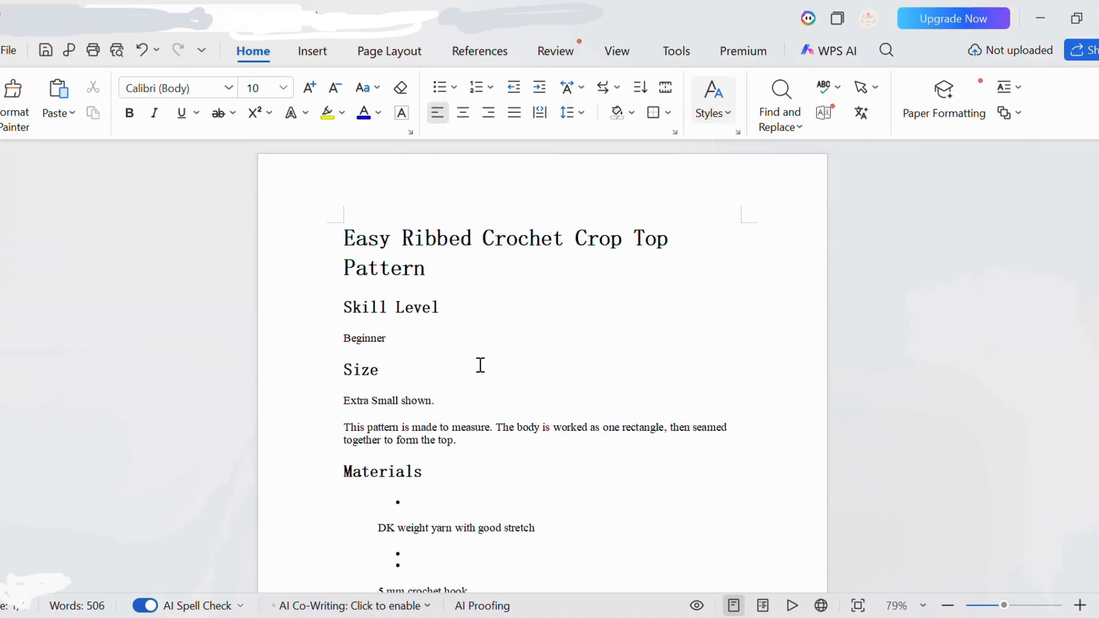
click(497, 268)
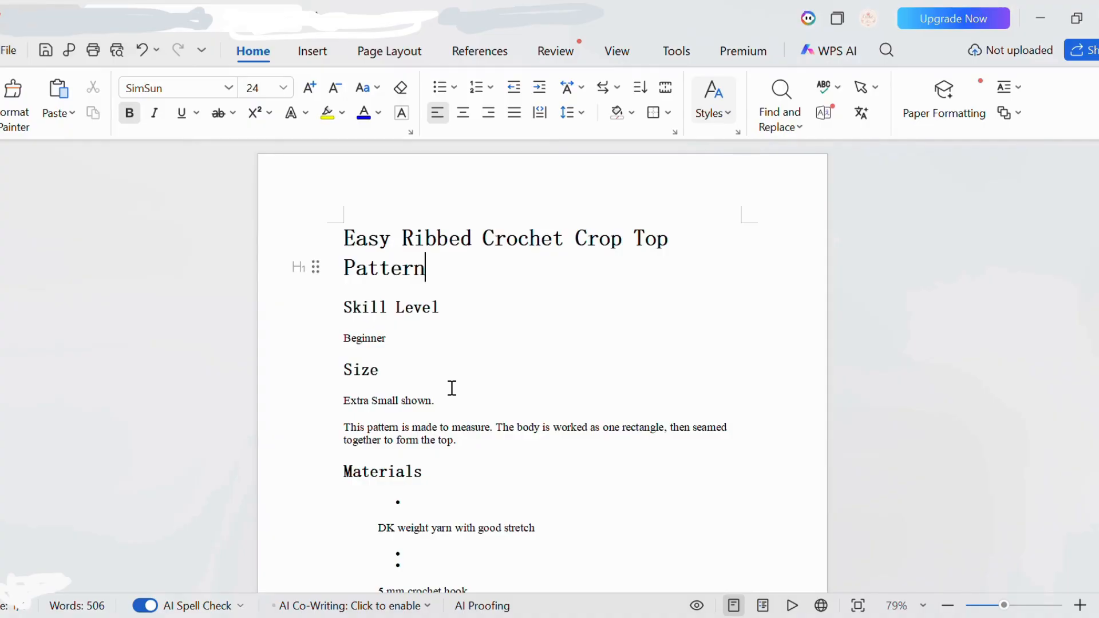
key(Return)
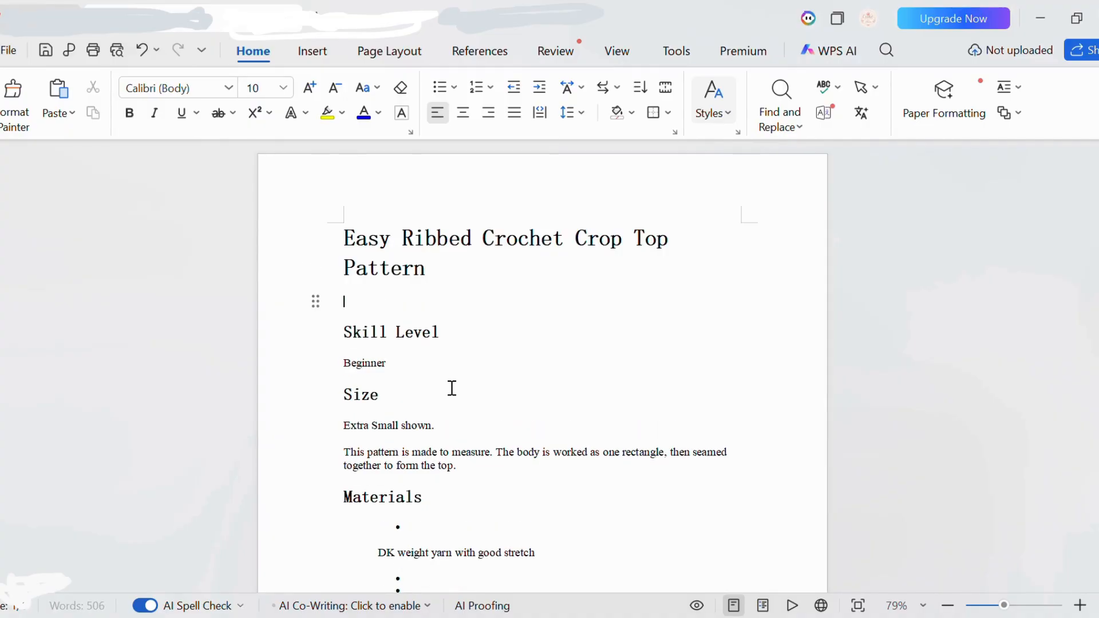
click(313, 51)
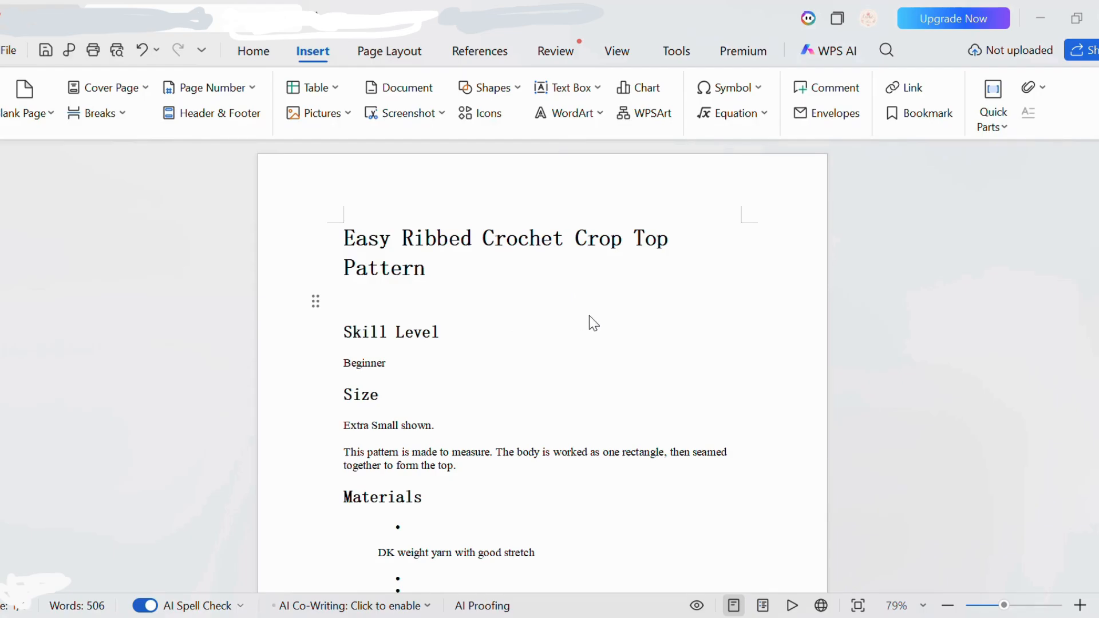
key(ctrl+v)
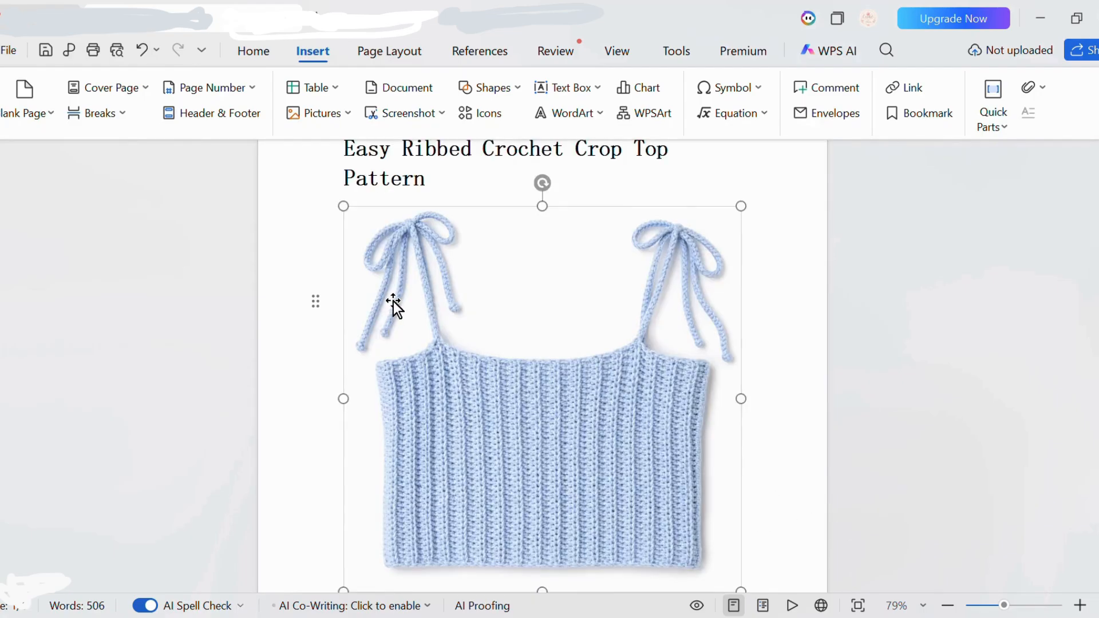
Shrink the crop top picture proportionally to about 2.87 in high by 2.95 in wide
scroll(698, 483, down, 2)
drag(757, 516, 561, 337)
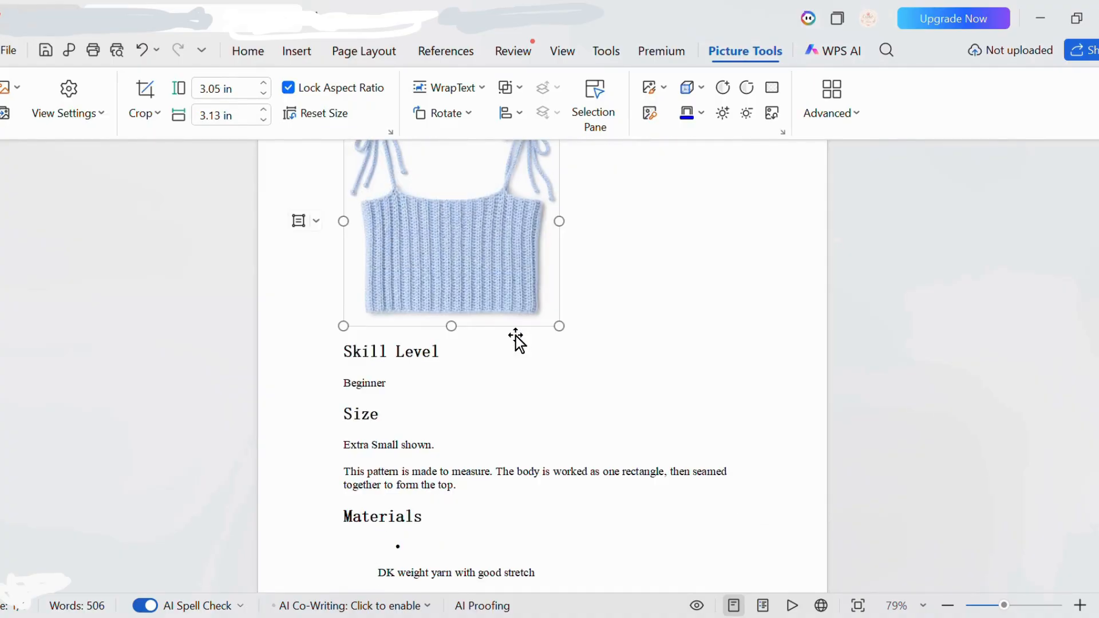
scroll(516, 336, up, 1)
click(565, 380)
drag(565, 380, 547, 358)
click(542, 368)
scroll(561, 363, up, 3)
mouse_move(565, 360)
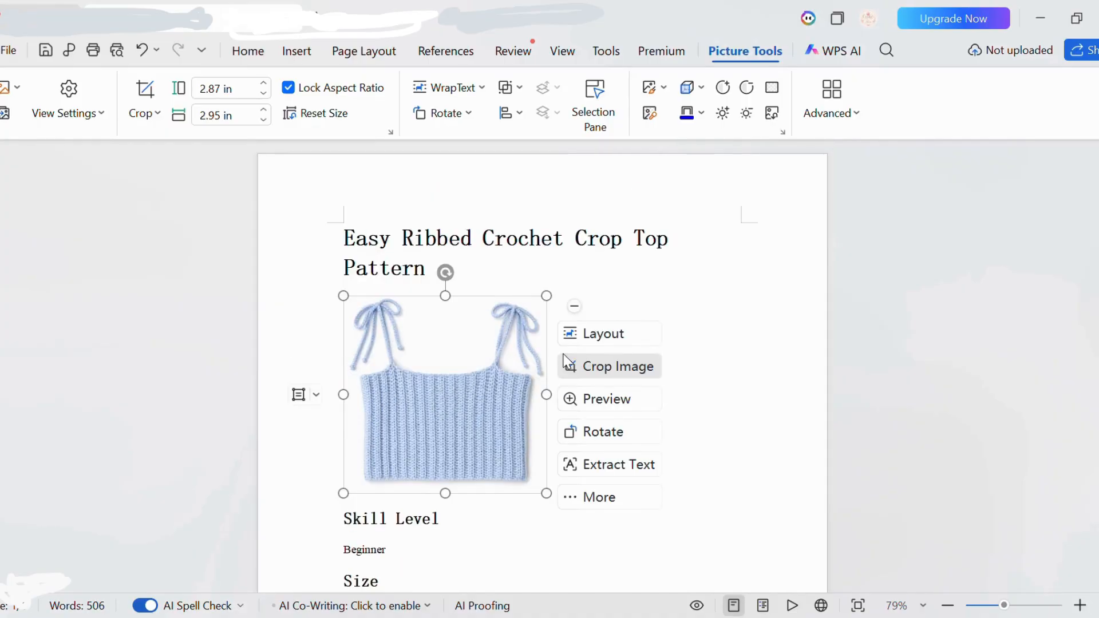
Deselect the picture and review the pattern document from the title through the Finishing section, then back to Seaming
scroll(159, 348, down, 5)
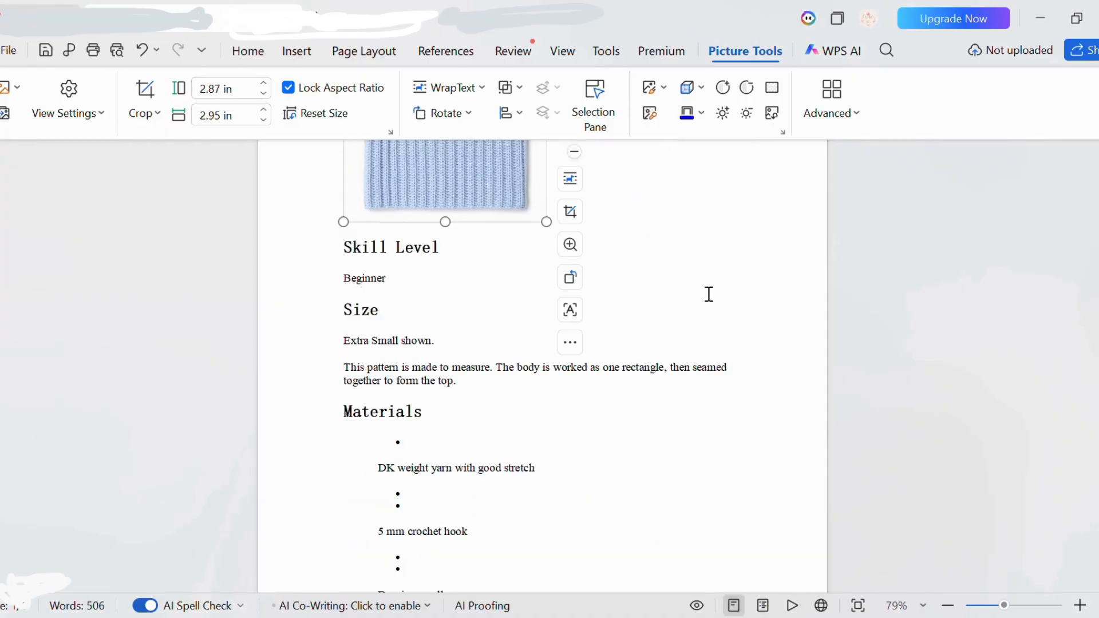
scroll(455, 223, up, 1)
scroll(455, 223, up, 1)
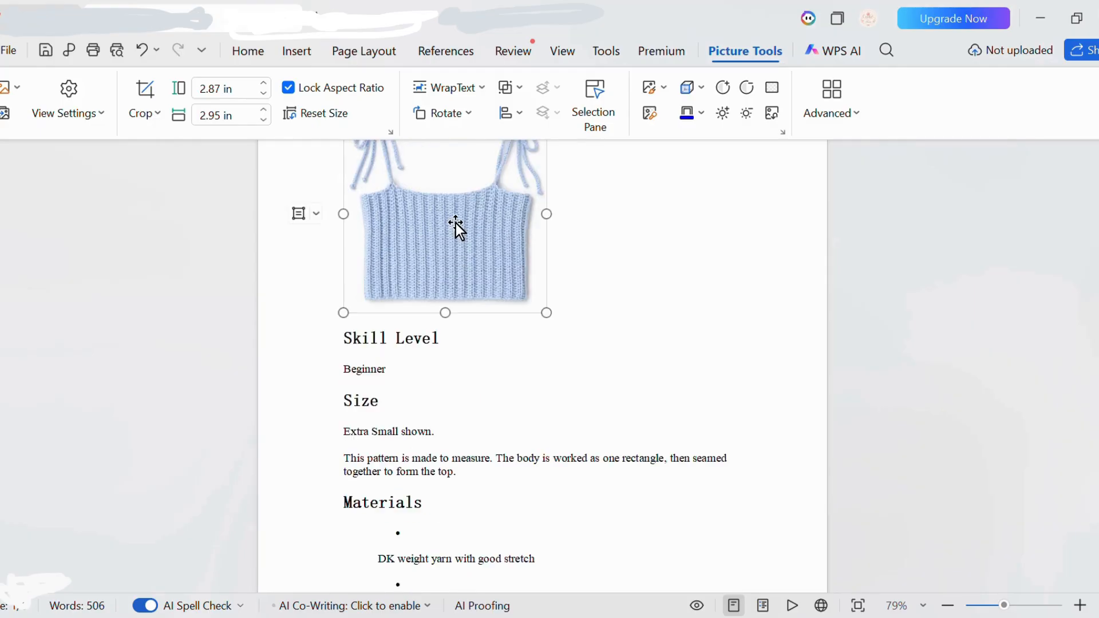
scroll(515, 265, up, 1)
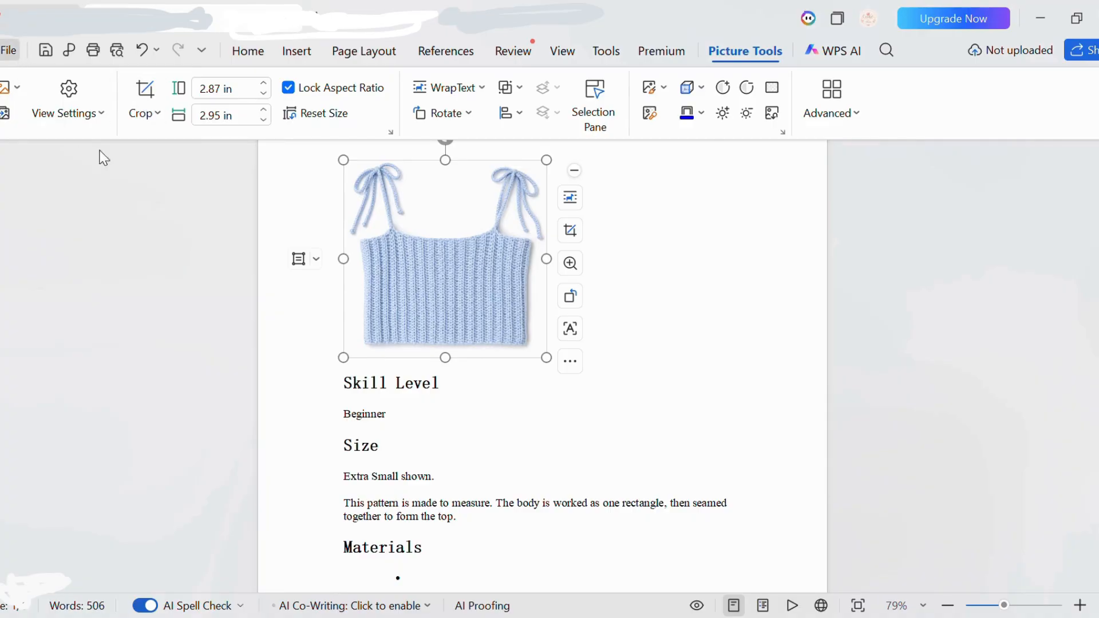
click(731, 333)
scroll(584, 351, up, 3)
scroll(583, 351, down, 12)
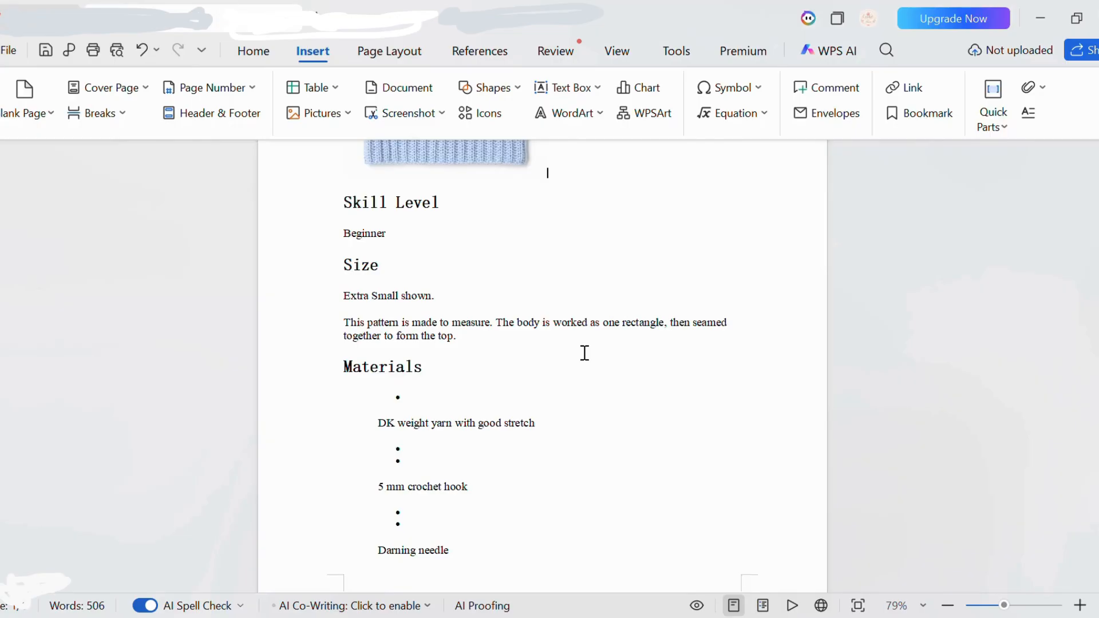
scroll(584, 353, down, 15)
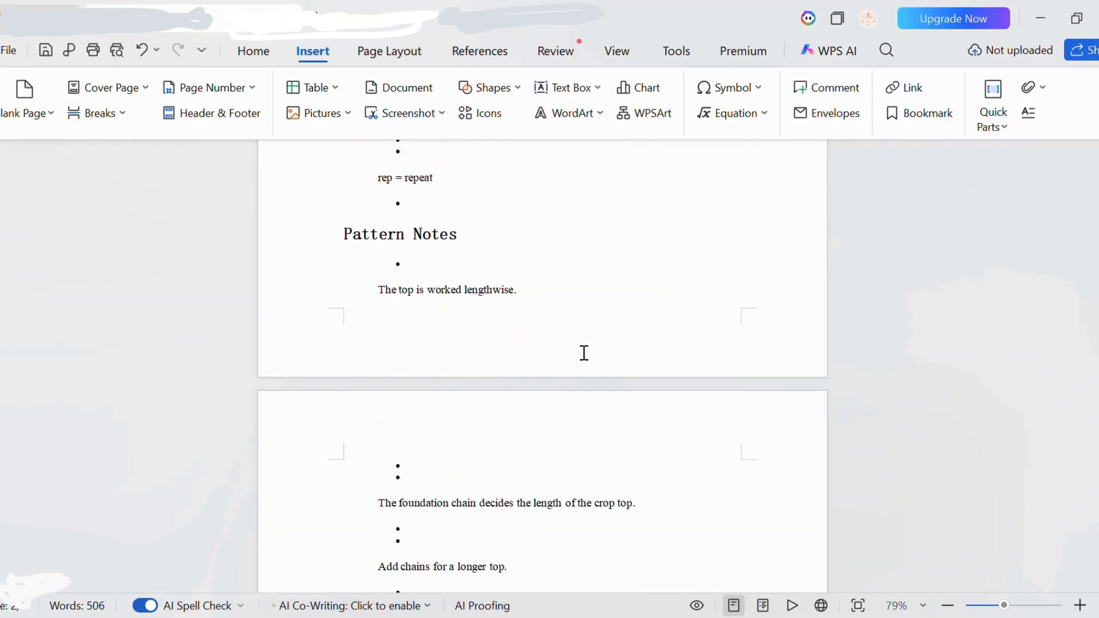
scroll(583, 353, down, 15)
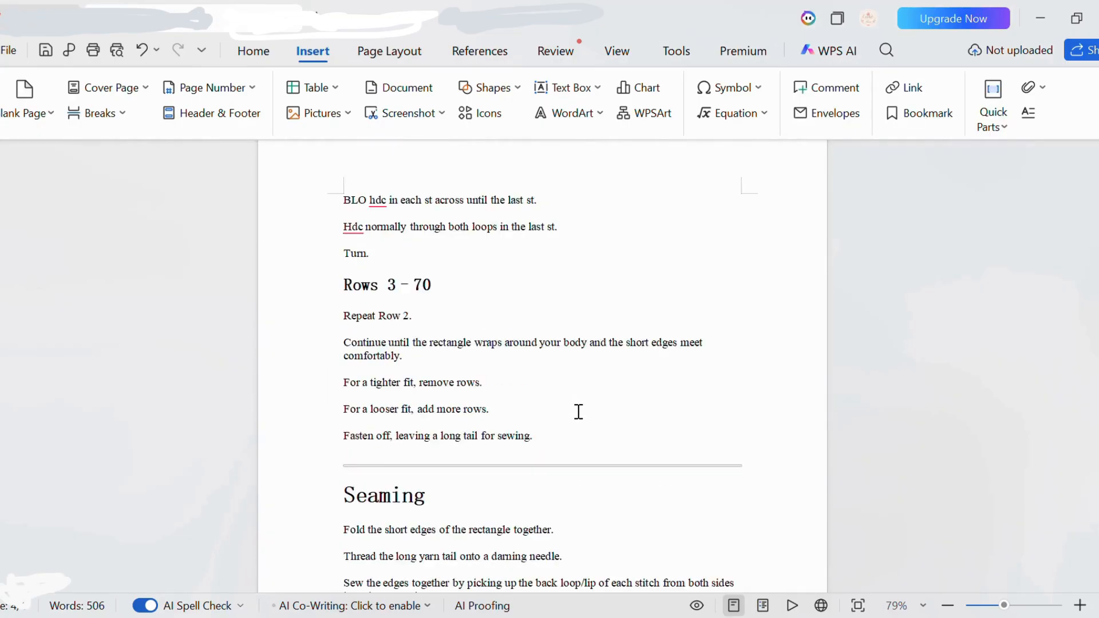
scroll(570, 431, down, 15)
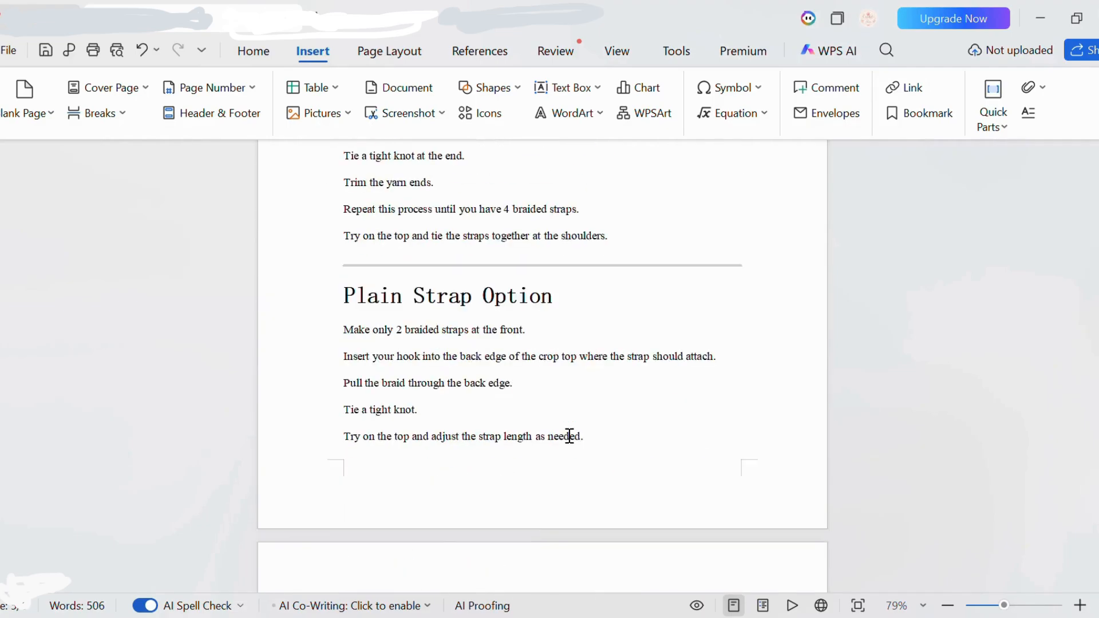
scroll(569, 438, down, 4)
scroll(561, 438, up, 3)
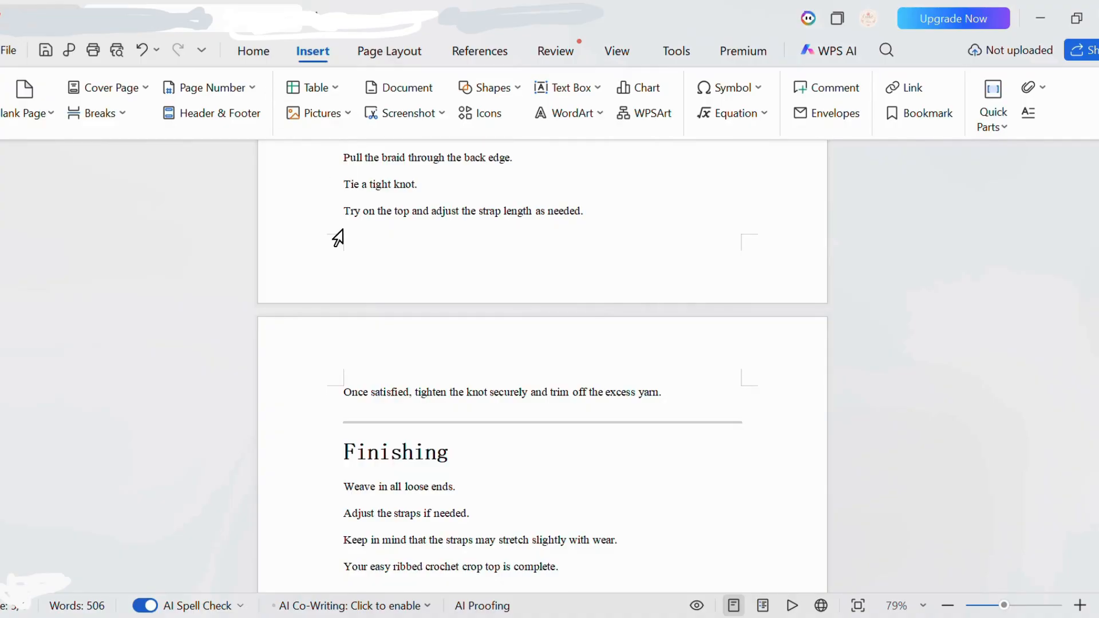
scroll(332, 229, up, 5)
scroll(340, 247, up, 12)
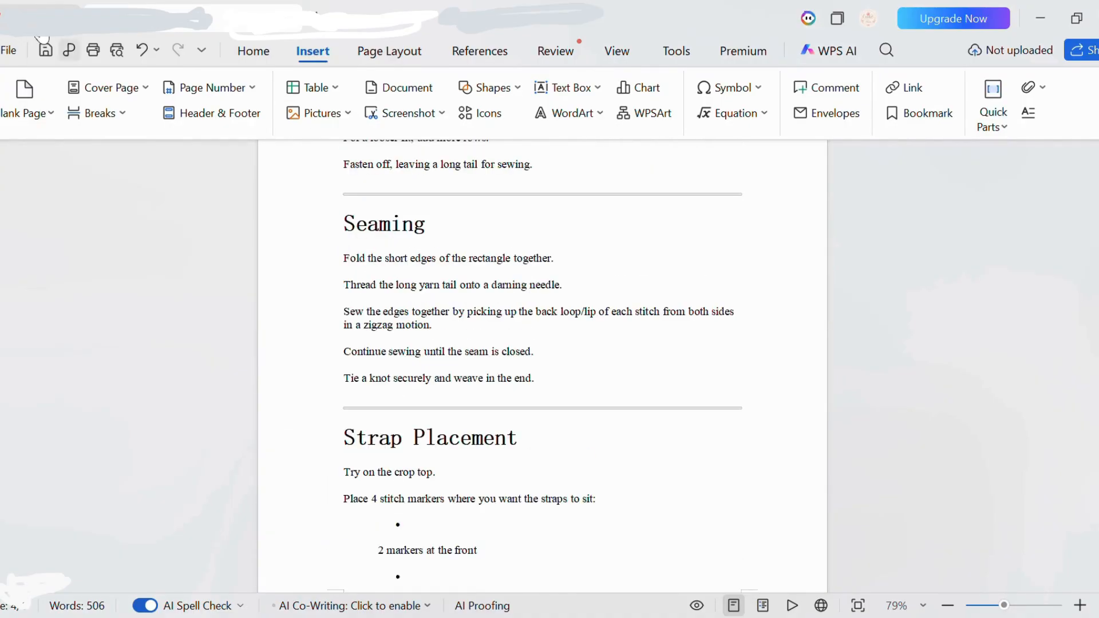